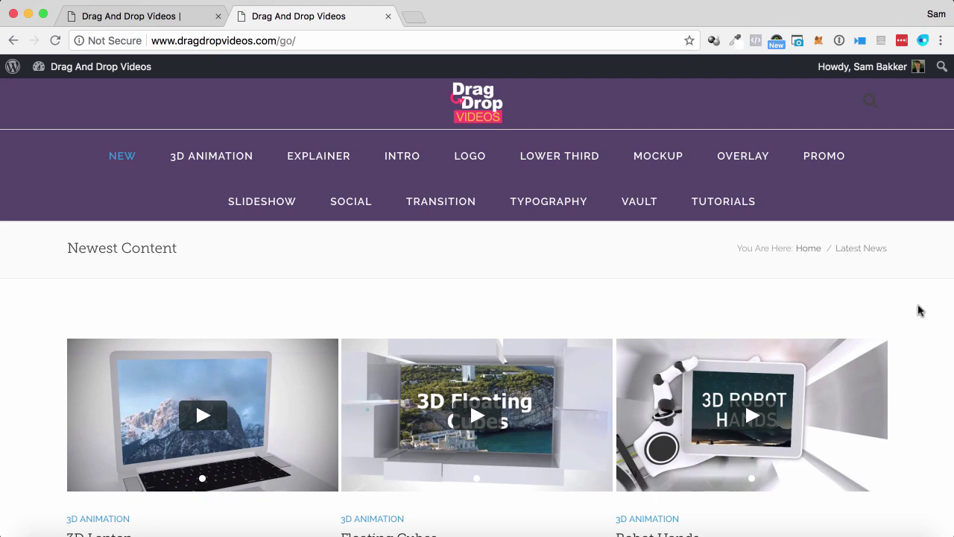
Step: Look through the templates listed on the Newest Content page
scroll(920, 311, "down", 8)
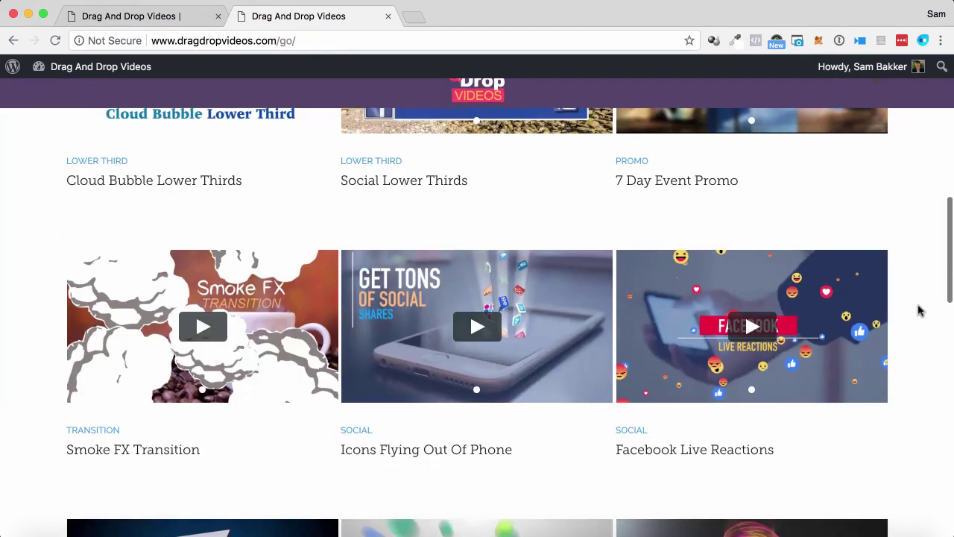
scroll(919, 311, "up", 9)
scroll(920, 311, "down", 2)
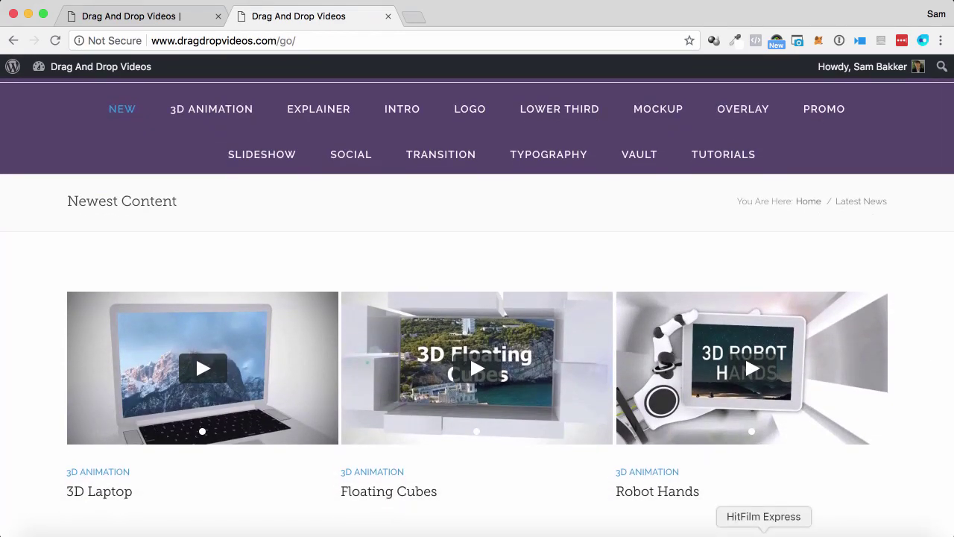
left_click(841, 531)
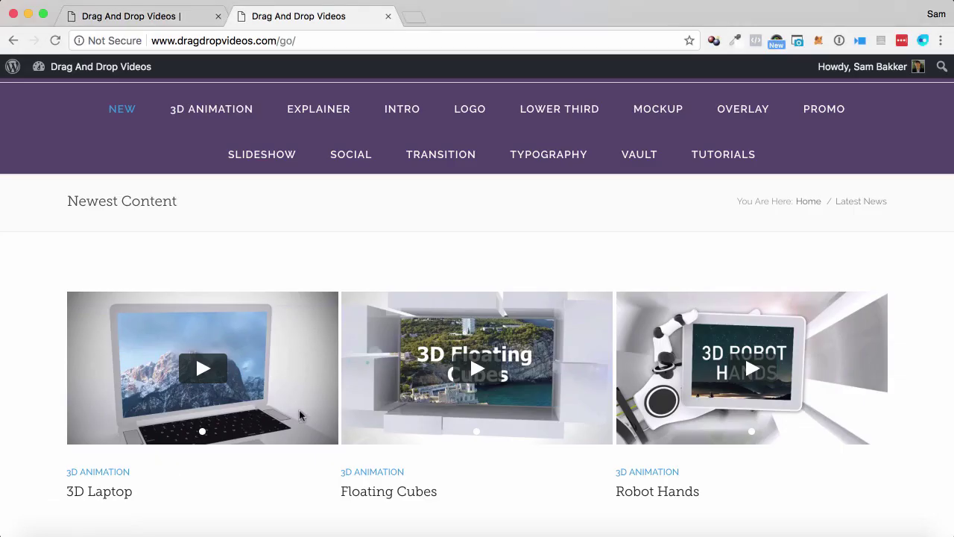
scroll(391, 264, "down", 3)
scroll(391, 263, "up", 5)
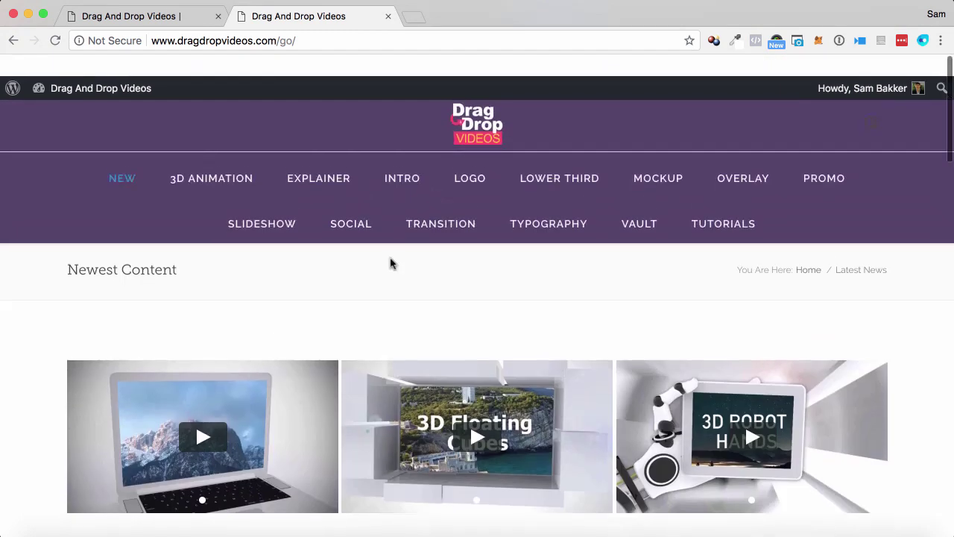
Step: Open the 3D Animation category and look through its templates
left_click(225, 158)
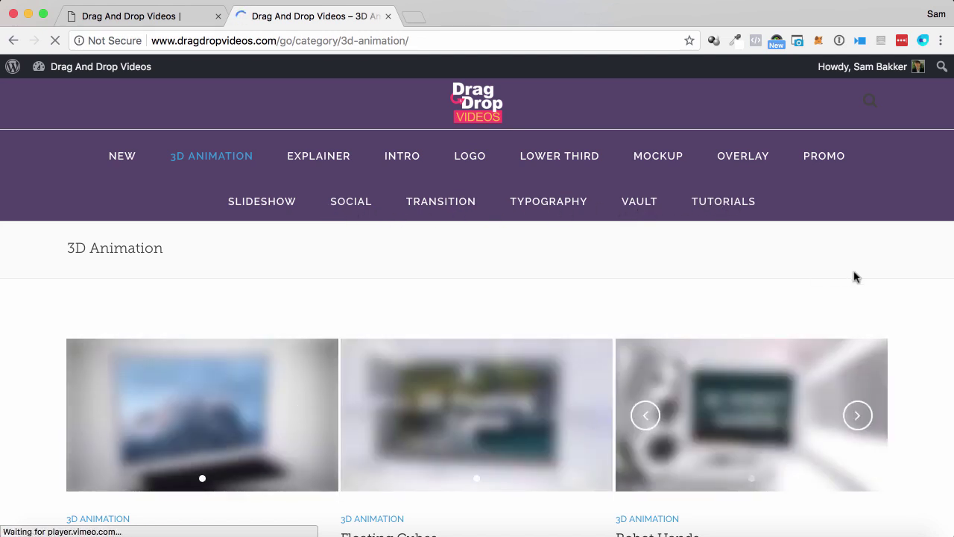
scroll(855, 278, "down", 1)
scroll(855, 277, "down", 3)
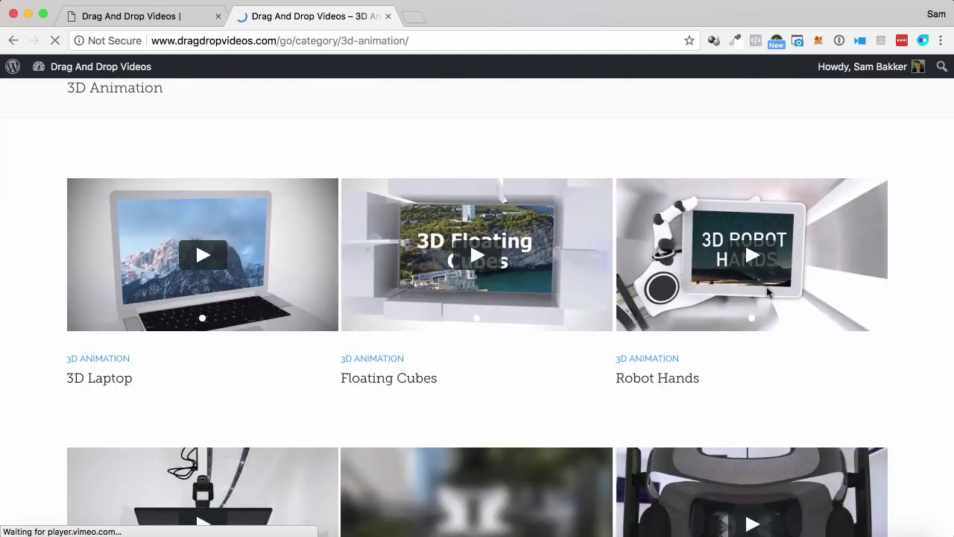
scroll(114, 364, "down", 1)
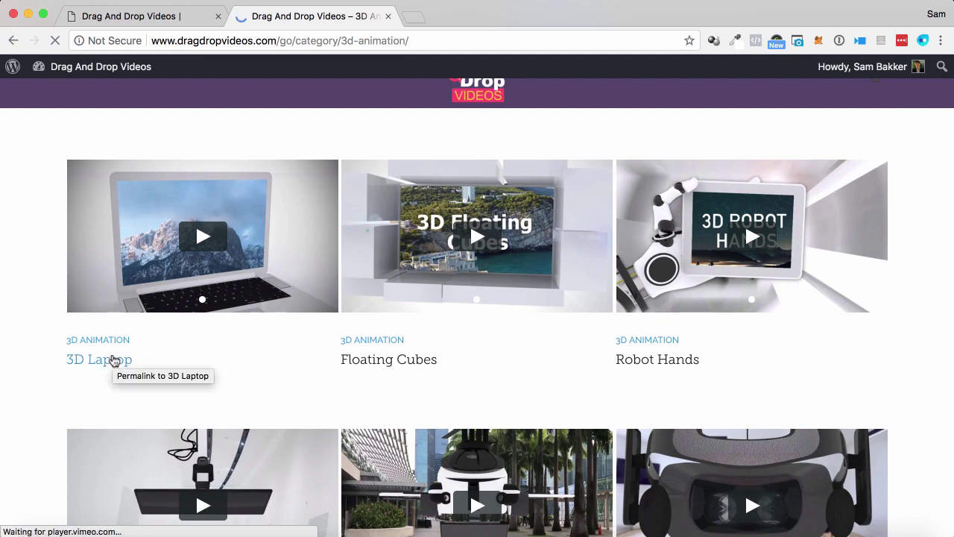
scroll(710, 383, "down", 5)
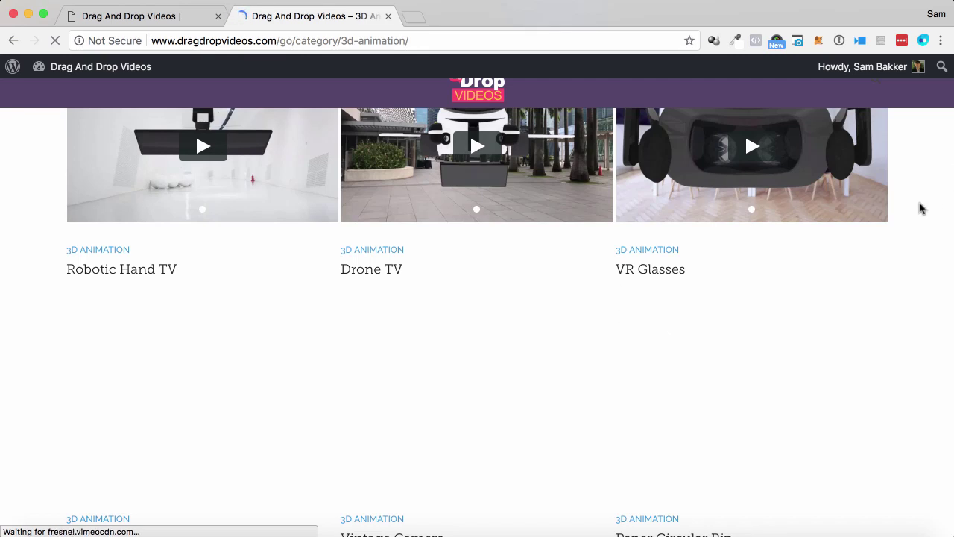
scroll(922, 209, "down", 4)
scroll(921, 209, "up", 6)
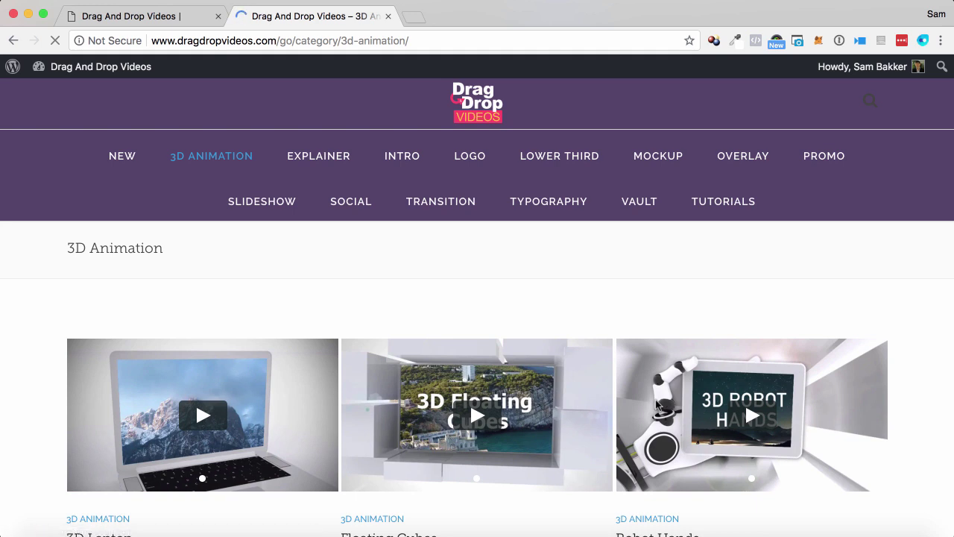
scroll(656, 403, "down", 1)
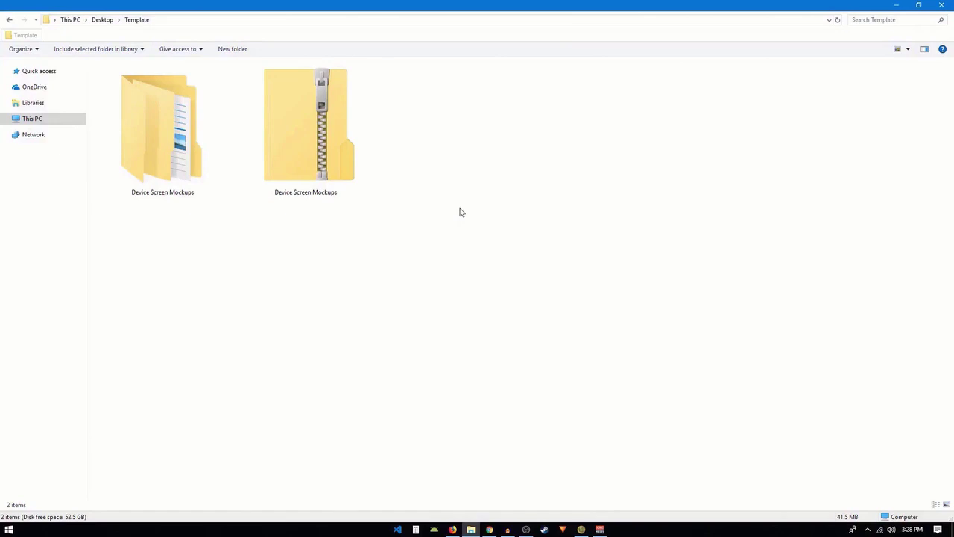
Step: Switch to File Explorer and open the Device Screen Mockups template folder, going into the nested folder of the same name
left_click(169, 159)
double_click(169, 159)
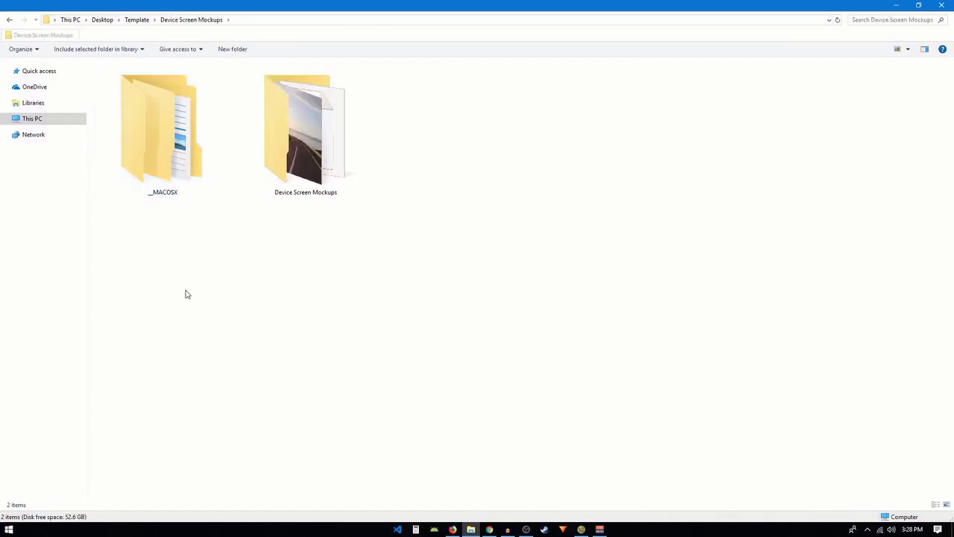
left_click(161, 150)
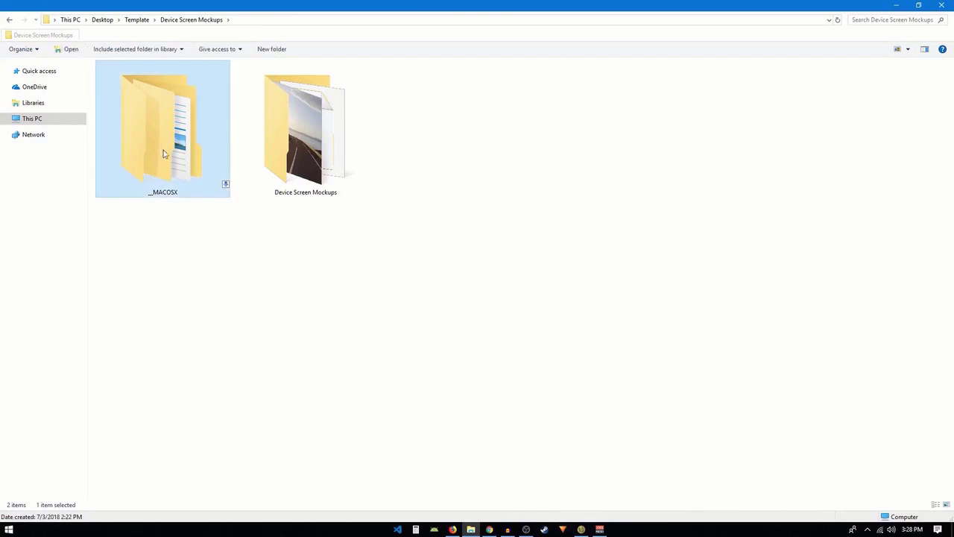
left_click(246, 225)
left_click(294, 146)
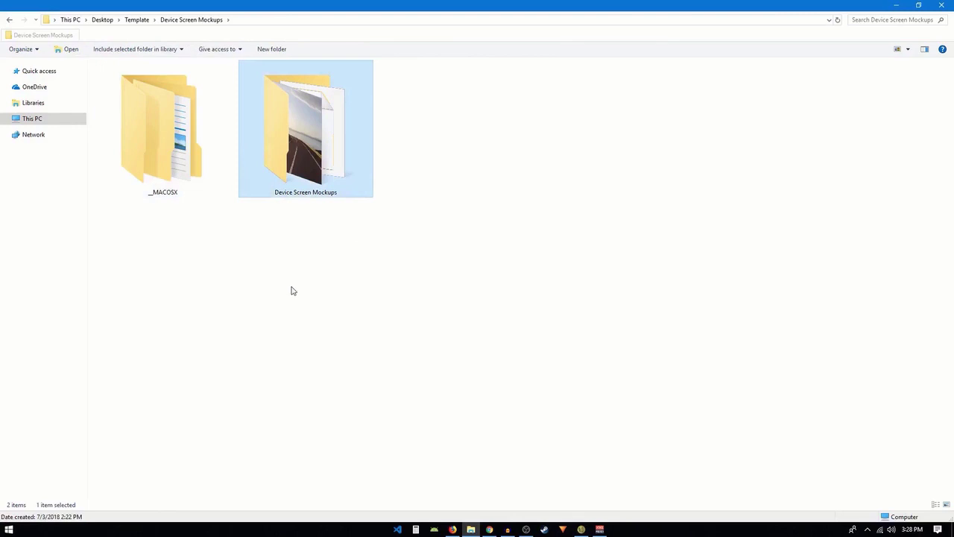
double_click(302, 138)
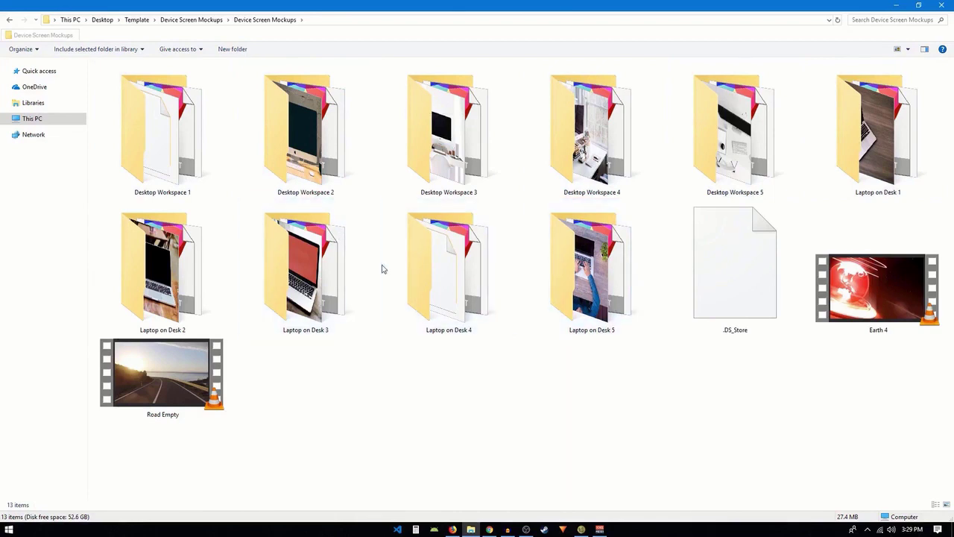
Step: Review the available mockups by highlighting the Desktop Workspace 1 to 5 folders, followed by the Laptop on Desk 1 to 5 folders
left_click(137, 157)
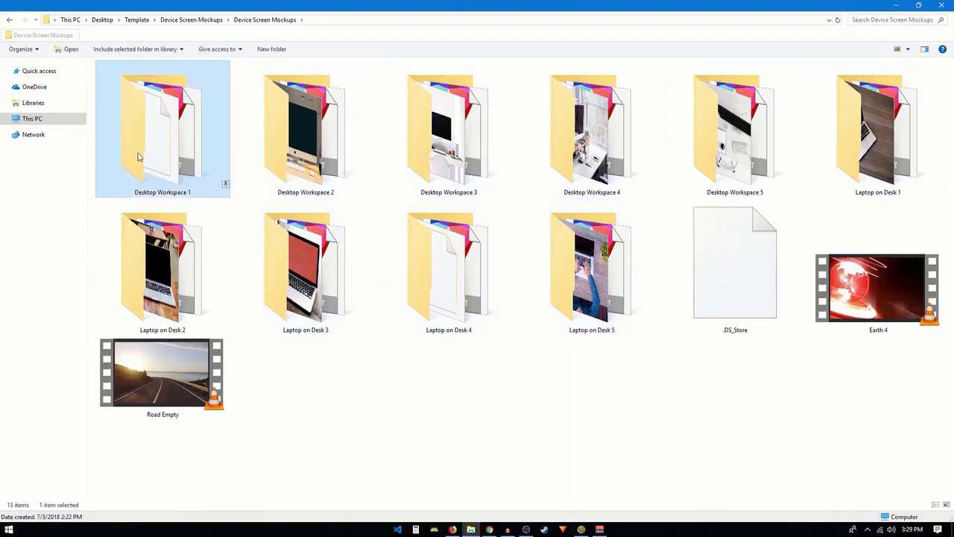
left_click(675, 149, "shift")
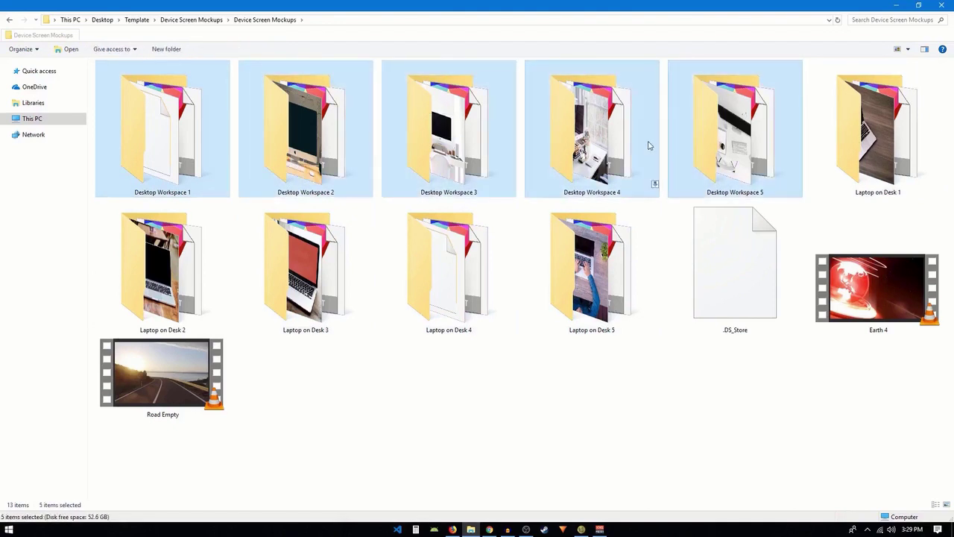
left_click(865, 146)
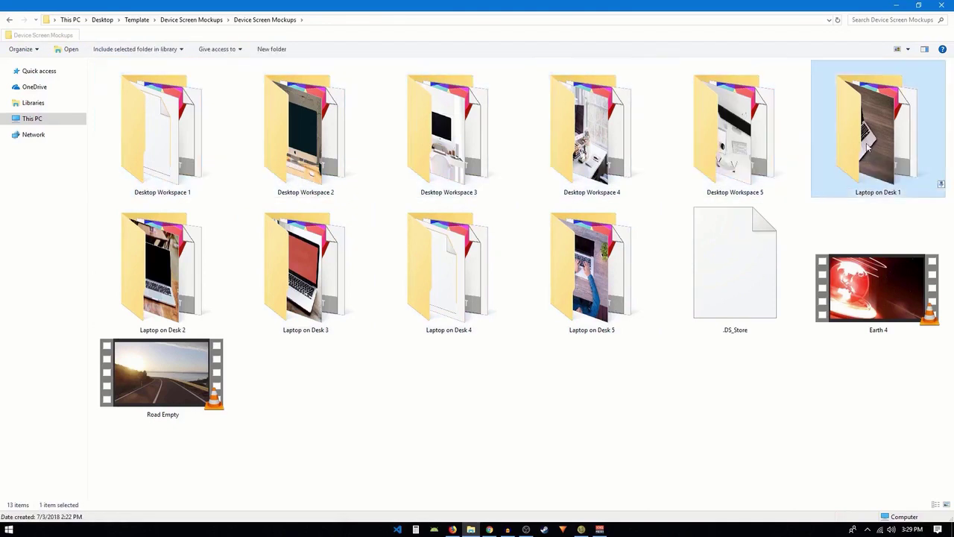
left_click(583, 289, "shift")
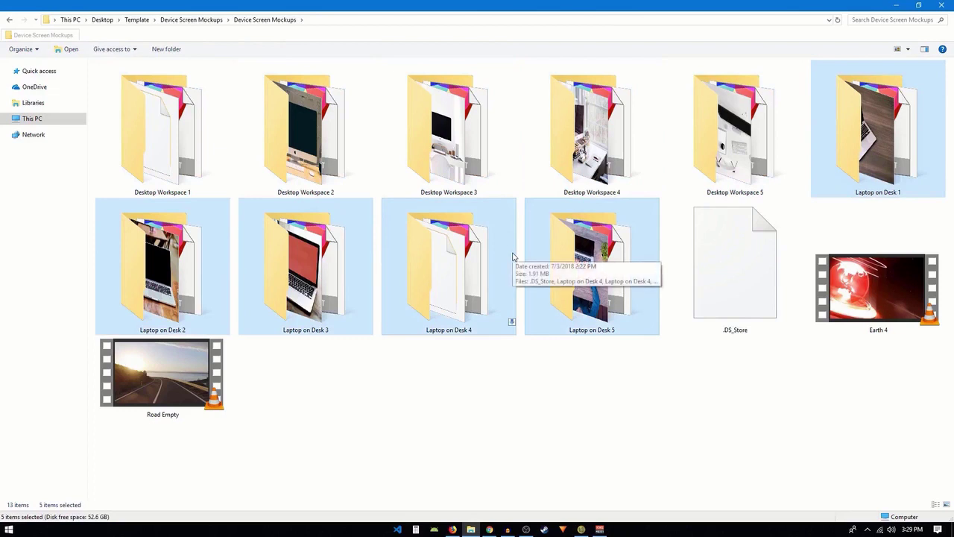
left_click(496, 368)
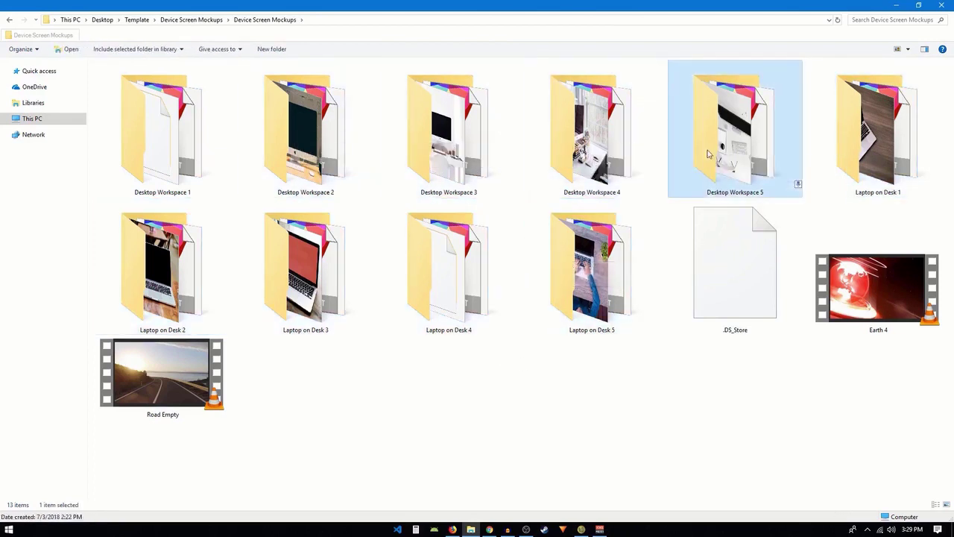
Step: Open the Desktop Workspace 2 project from its folder in HitFilm Express
left_click(269, 161)
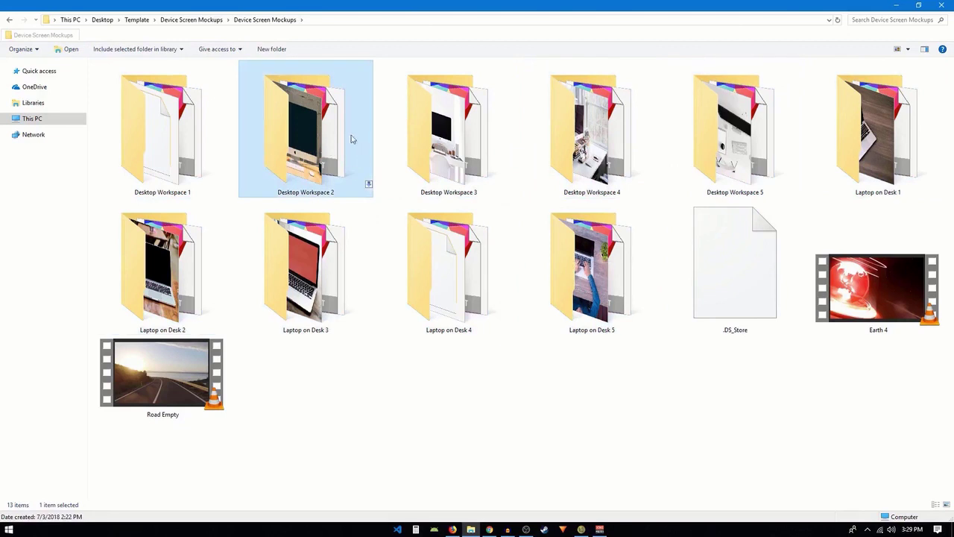
double_click(298, 130)
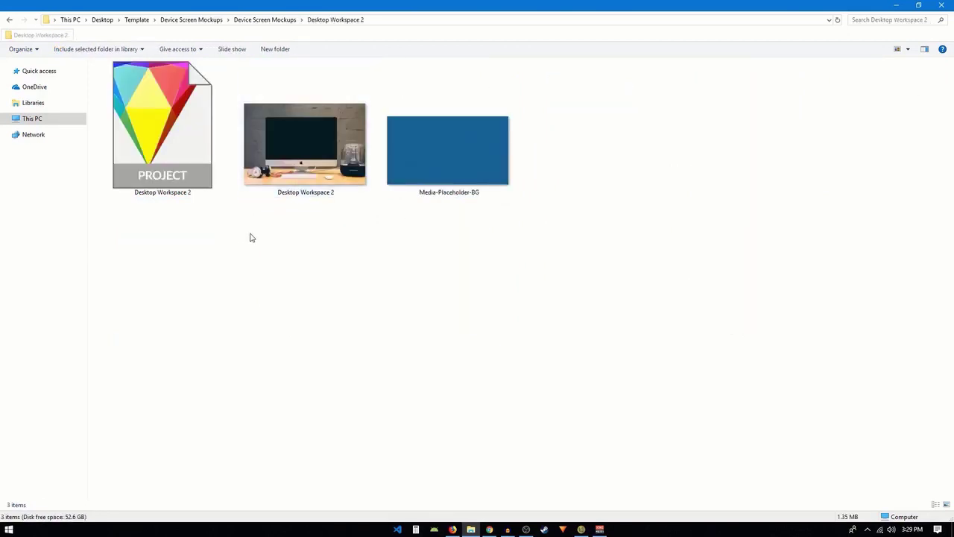
left_click(216, 149)
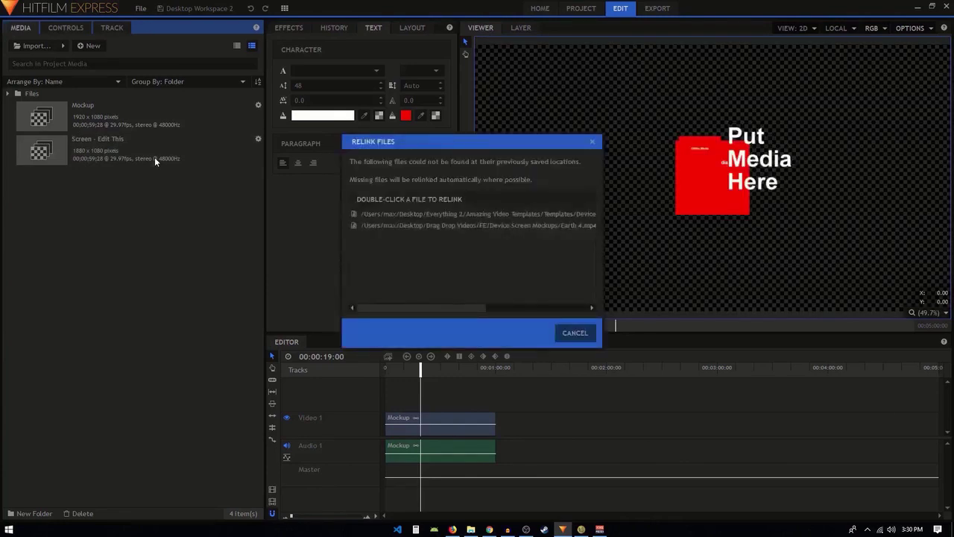
Step: Relink the missing Desktop Workspace 2.jpg to the image in the Desktop Workspace 2 folder of the Device Screen Mockups template
left_click_drag(428, 307, 547, 307)
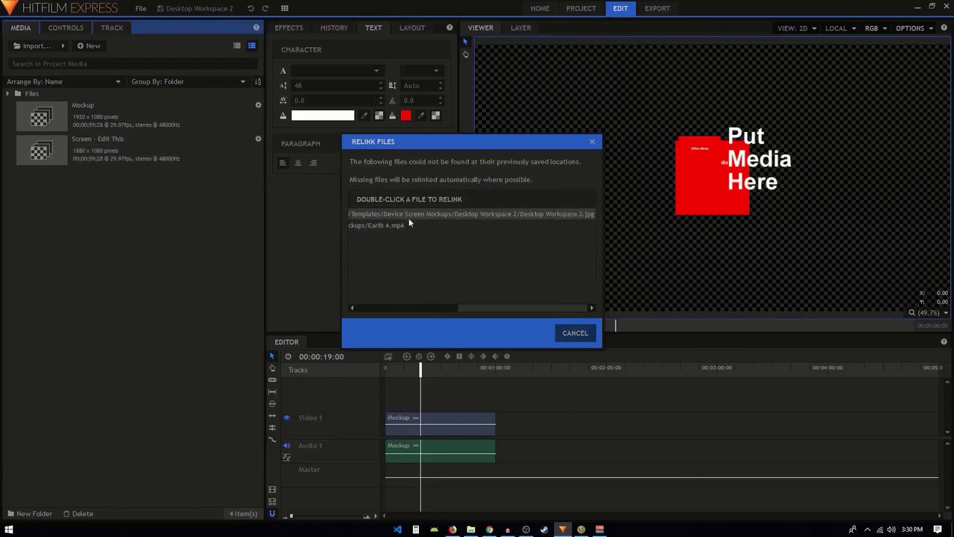
double_click(549, 214)
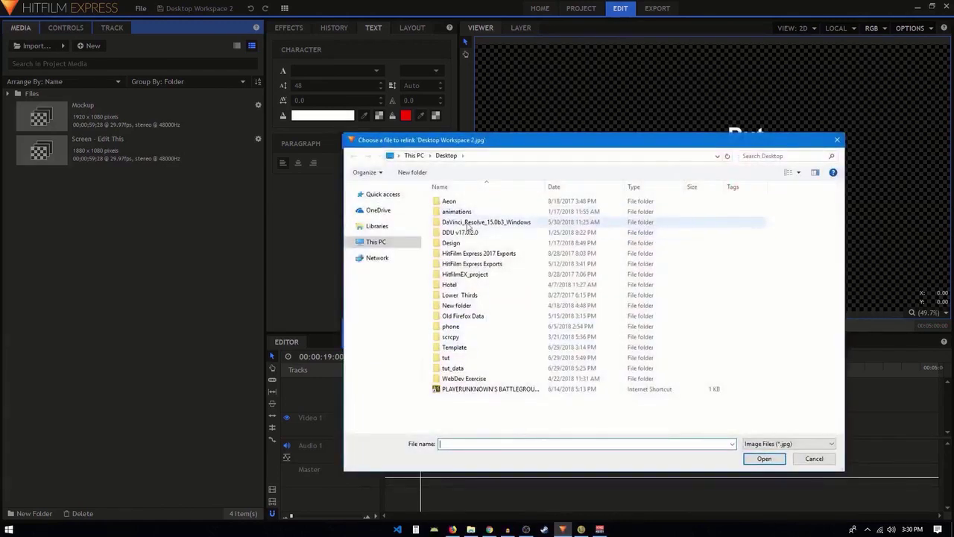
double_click(461, 352)
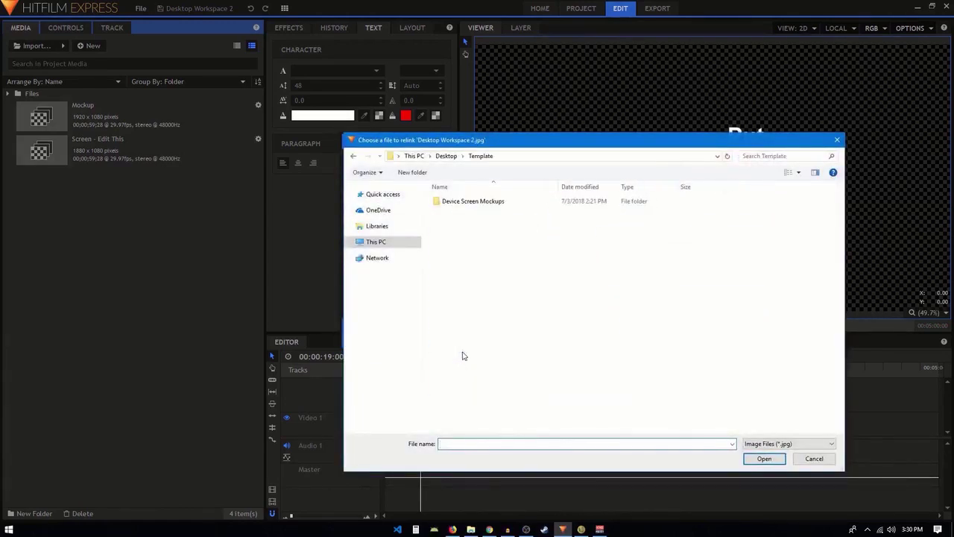
double_click(460, 203)
double_click(466, 212)
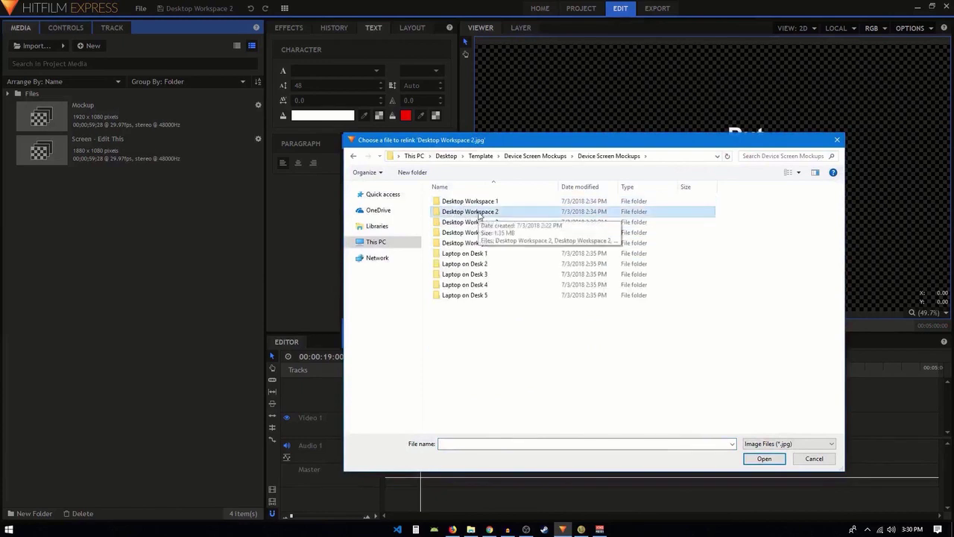
double_click(472, 215)
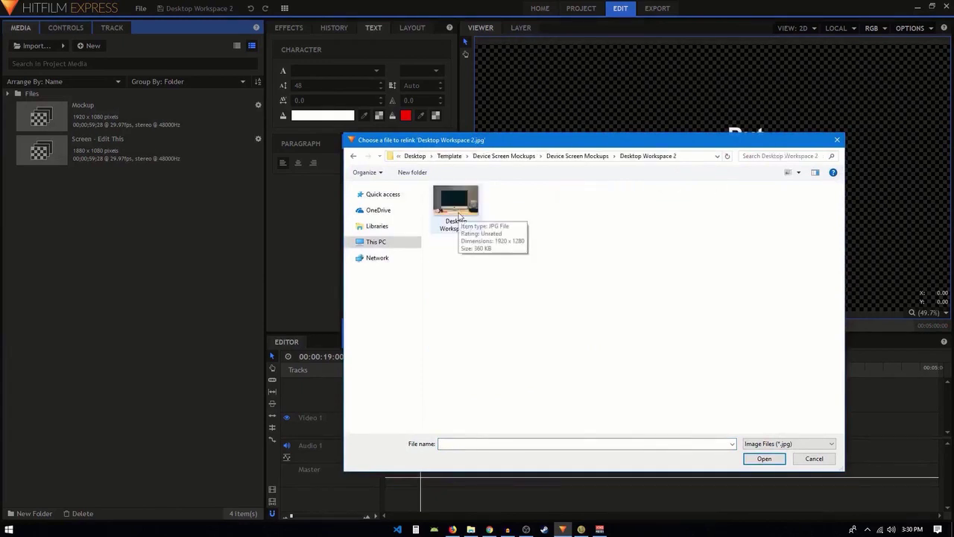
double_click(457, 214)
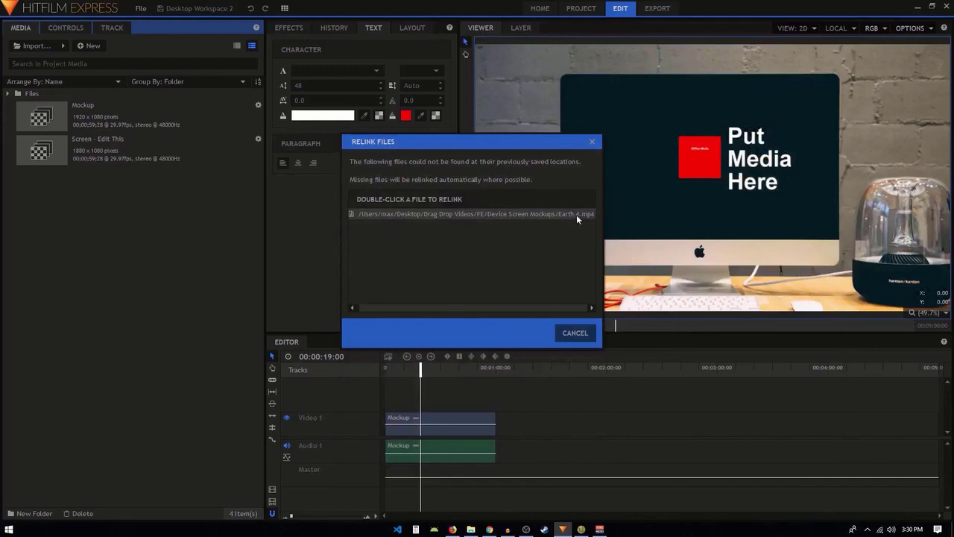
Step: Relink the missing Earth 4.mp4 to the Earth 4 video in the nested Device Screen Mockups folder
double_click(550, 214)
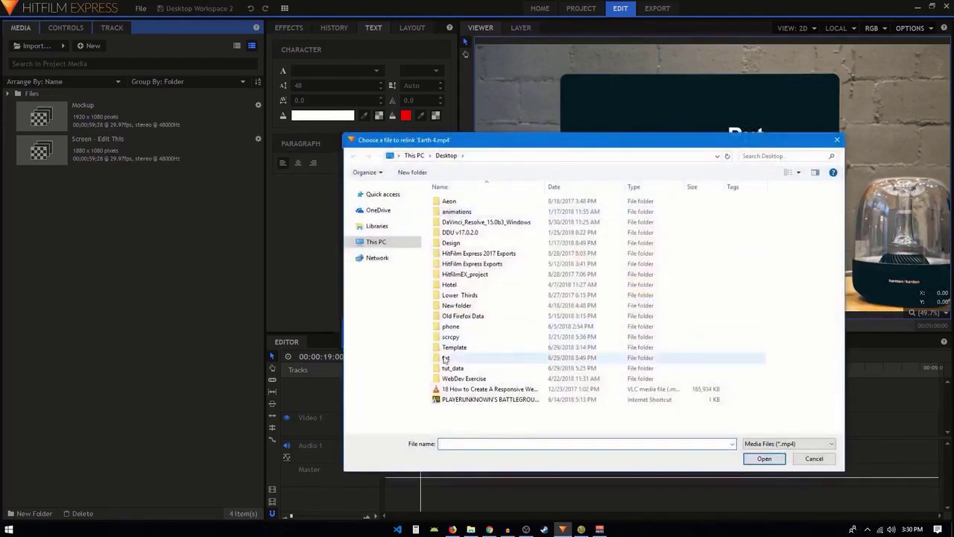
double_click(456, 349)
double_click(476, 204)
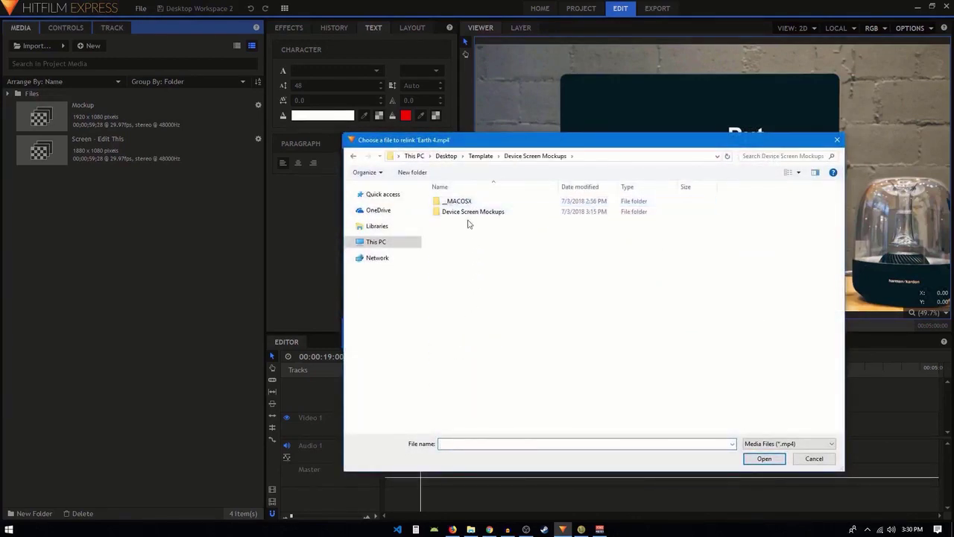
double_click(471, 214)
left_click(451, 307)
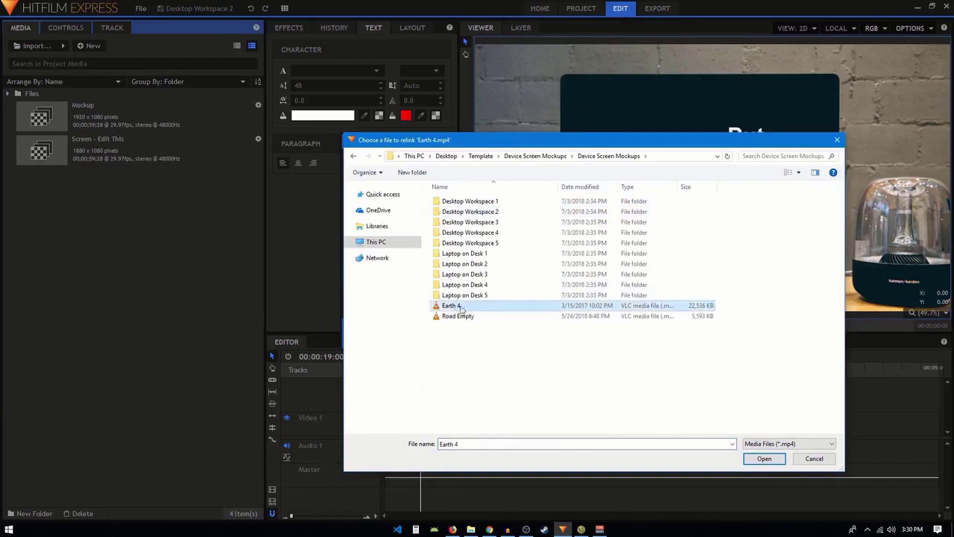
double_click(463, 306)
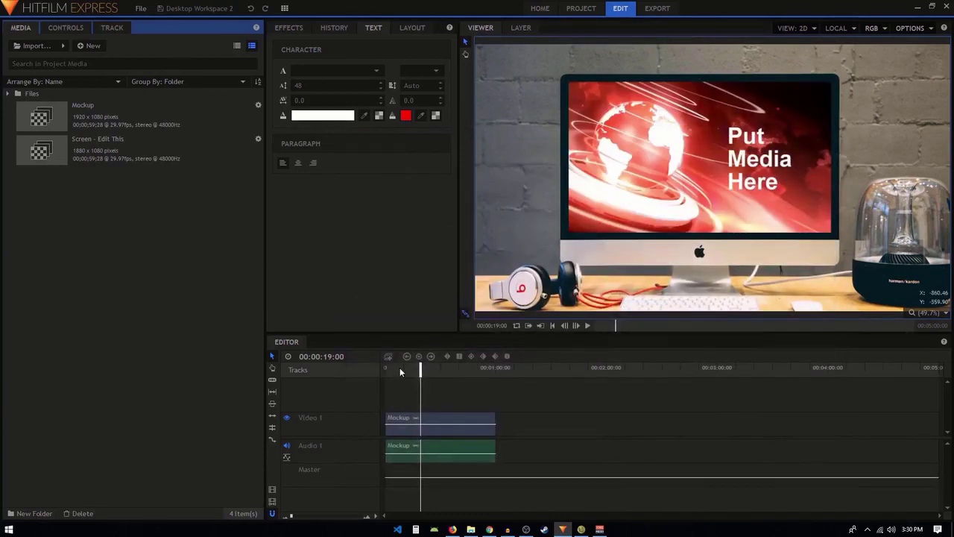
Step: Play the mockup from the start of the timeline to preview the relinked media, and pause after about five seconds
left_click(552, 325)
key("space")
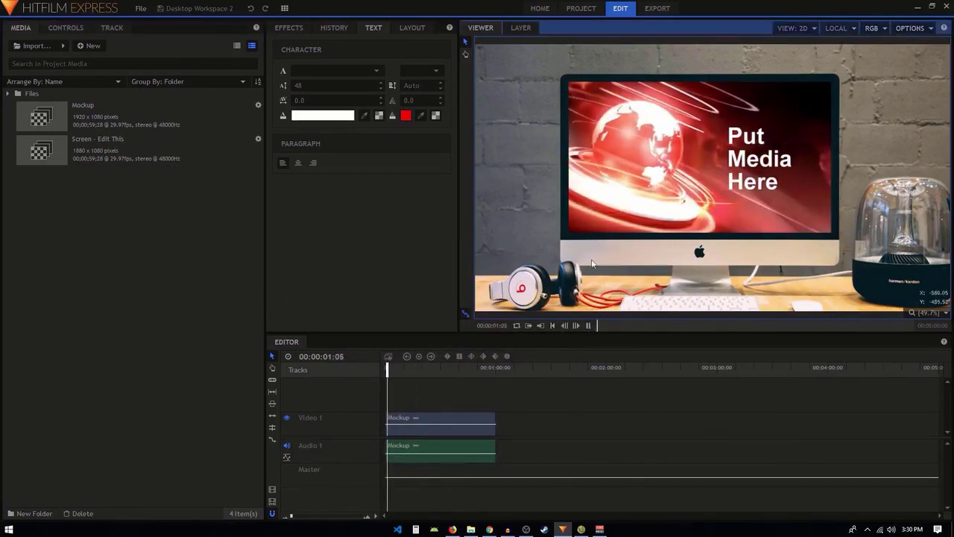
scroll(666, 194, "down", 1)
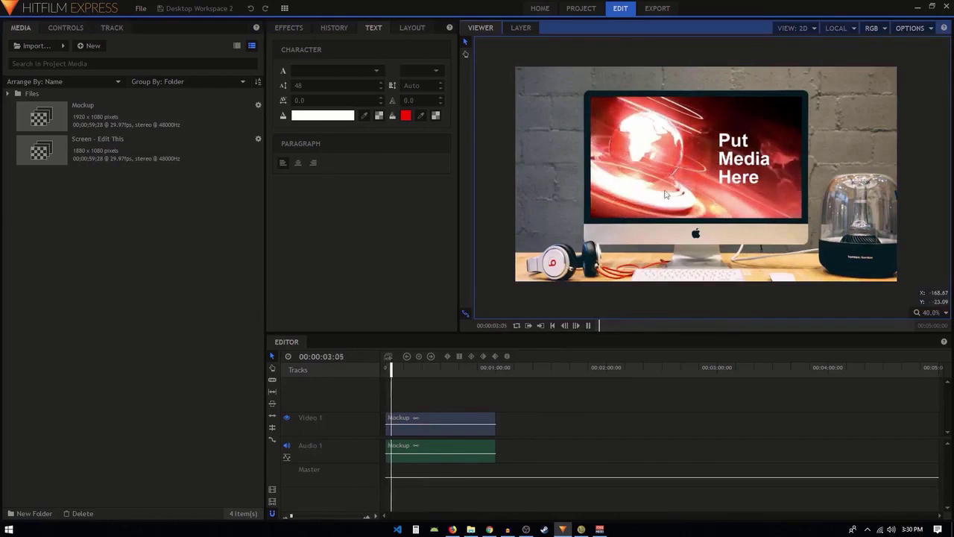
key("space")
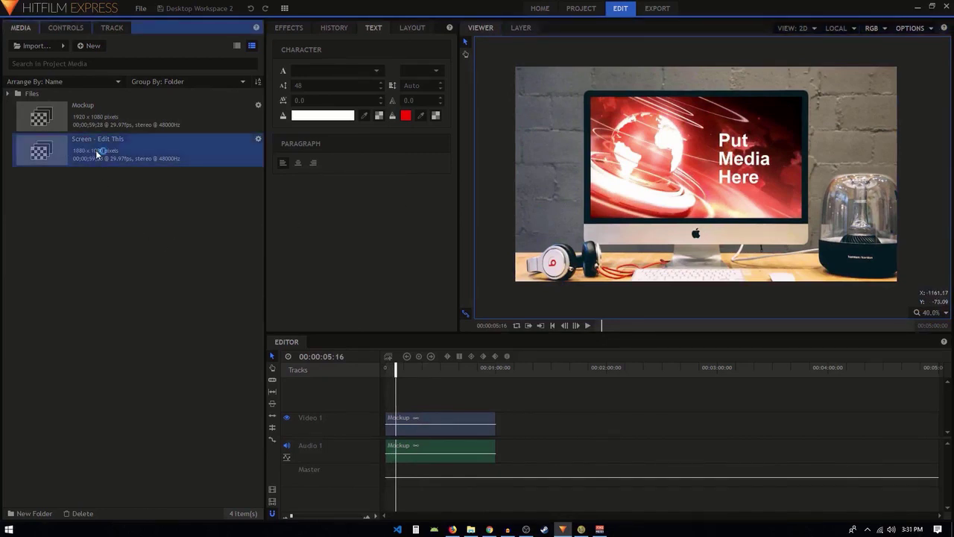
Step: Open the Screen - Edit This composite shot and fit its whole frame in view
double_click(96, 150)
left_click(186, 356)
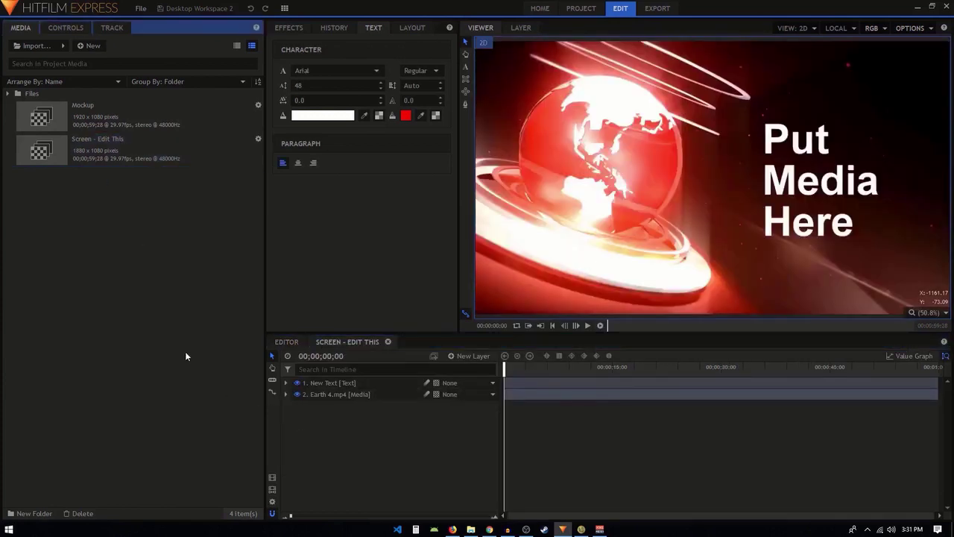
scroll(732, 161, "down", 1)
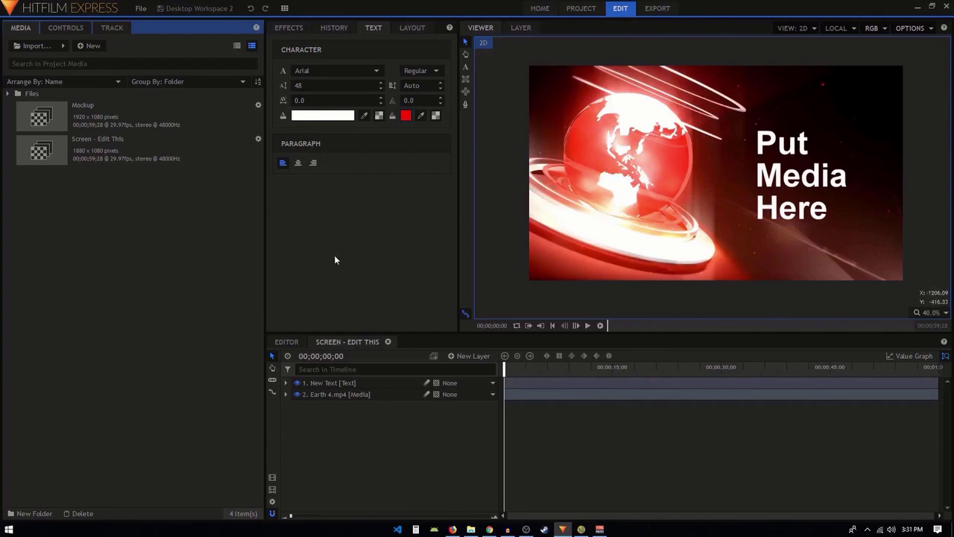
Step: Import the Road Empty video from the Device Screen Mockups folder and place it as the top layer of Screen - Edit This
left_click(29, 47)
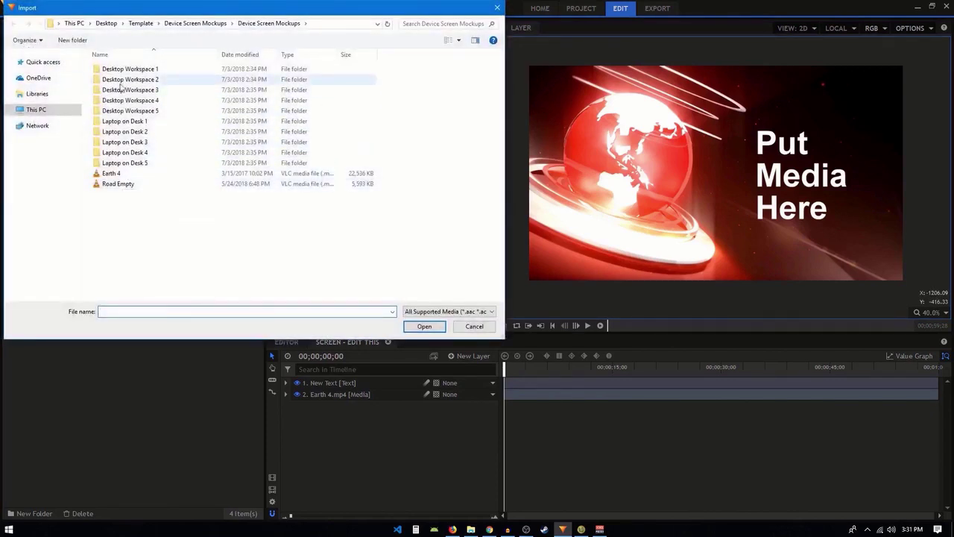
left_click(116, 185)
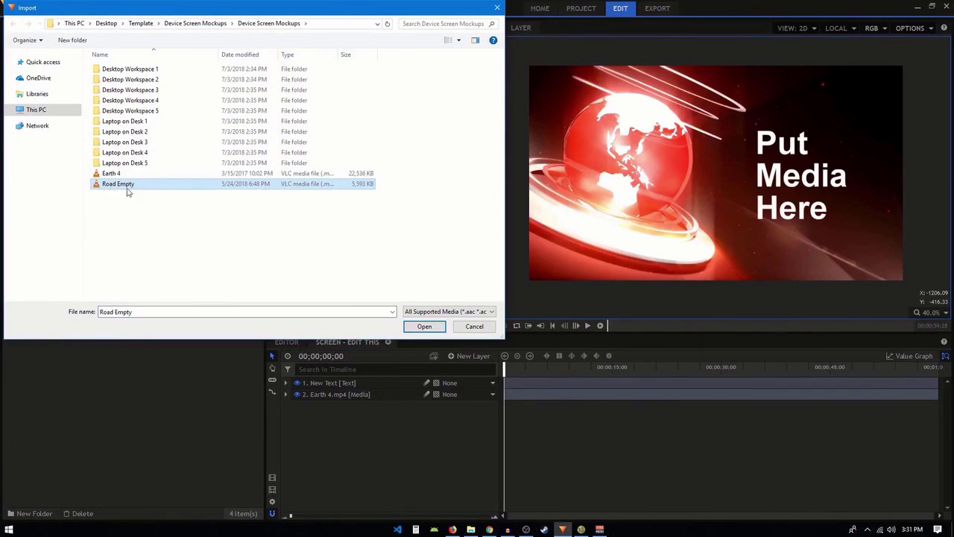
double_click(127, 187)
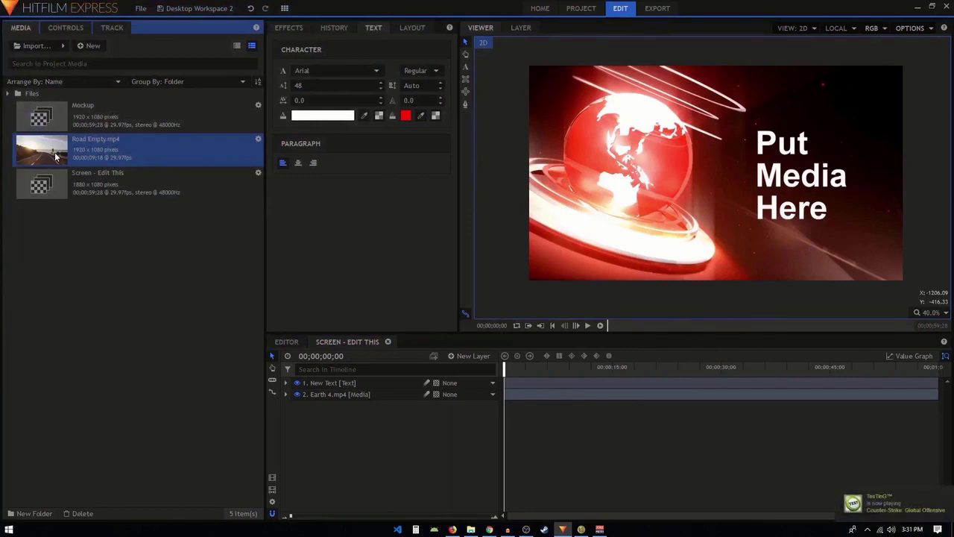
left_click_drag(55, 152, 335, 386)
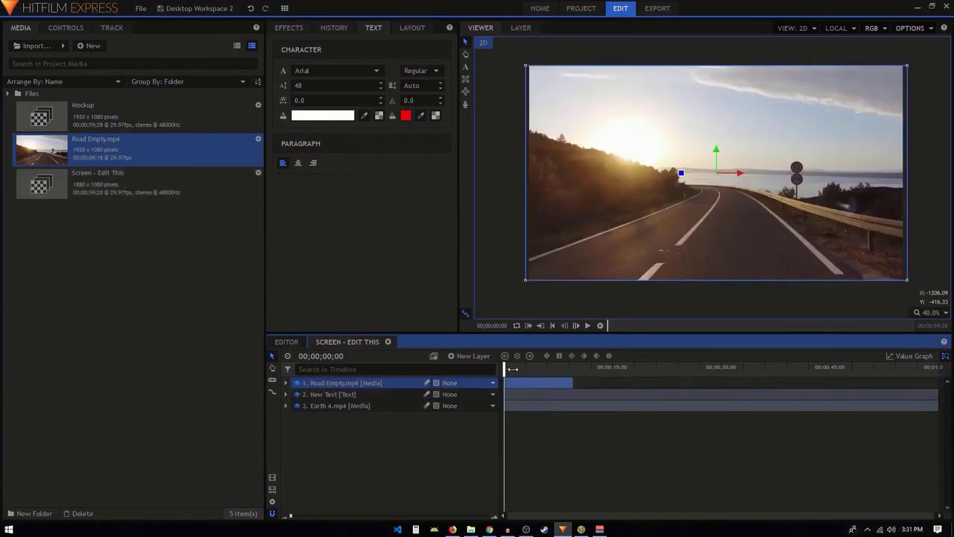
Step: Scrub through the road footage, and play the mockup in the main editor timeline to preview it on the monitor
left_click_drag(504, 368, 533, 368)
left_click(286, 341)
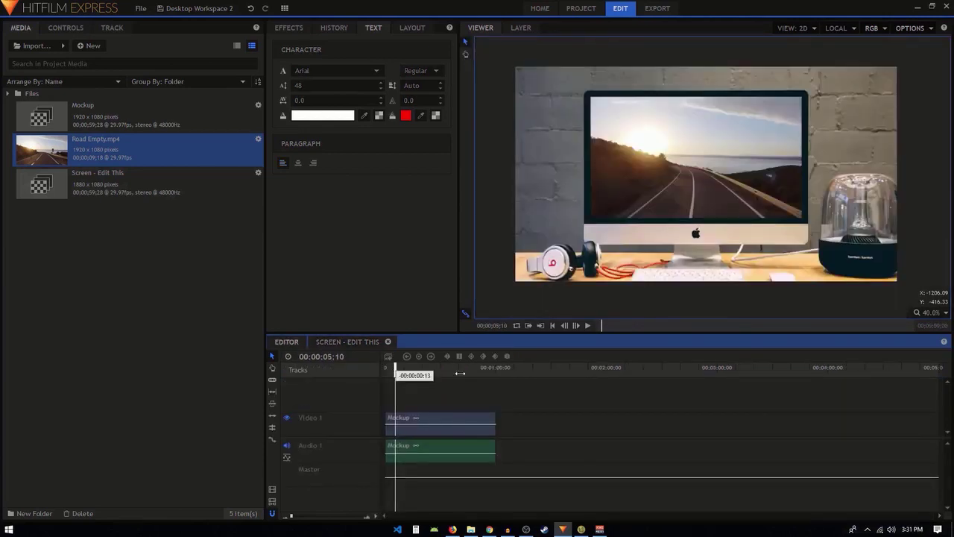
left_click(588, 325)
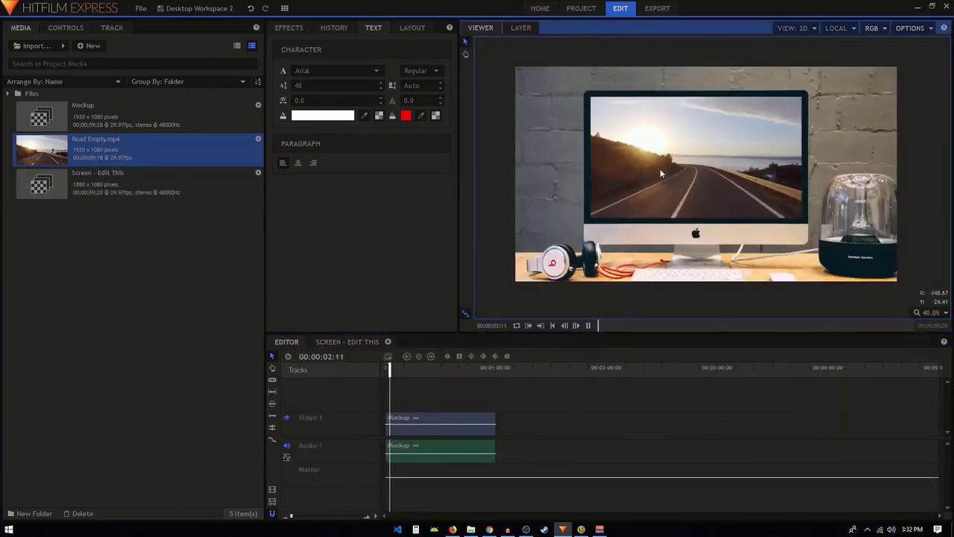
Step: Delete the New Text and Earth 4.mp4 layers from the Screen - Edit This composite shot
left_click(348, 341)
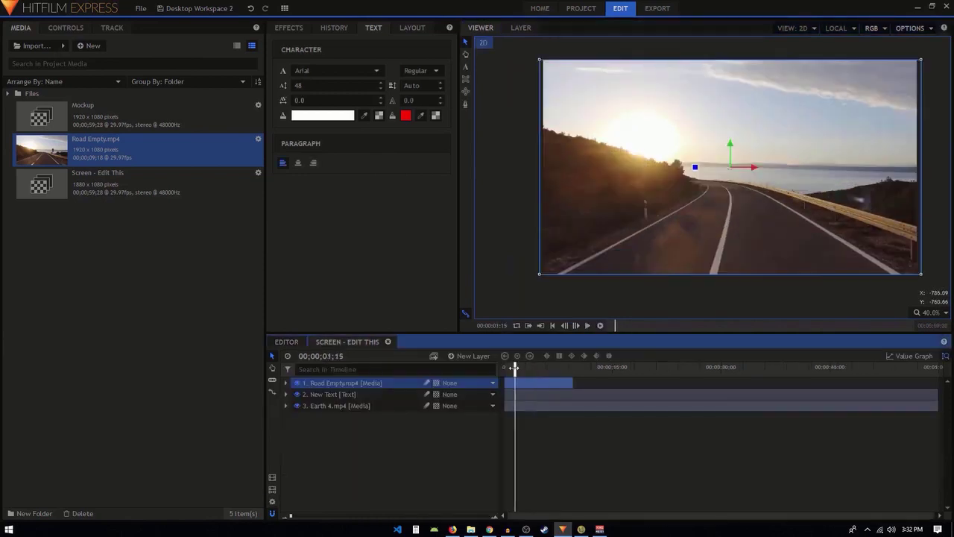
left_click(450, 433)
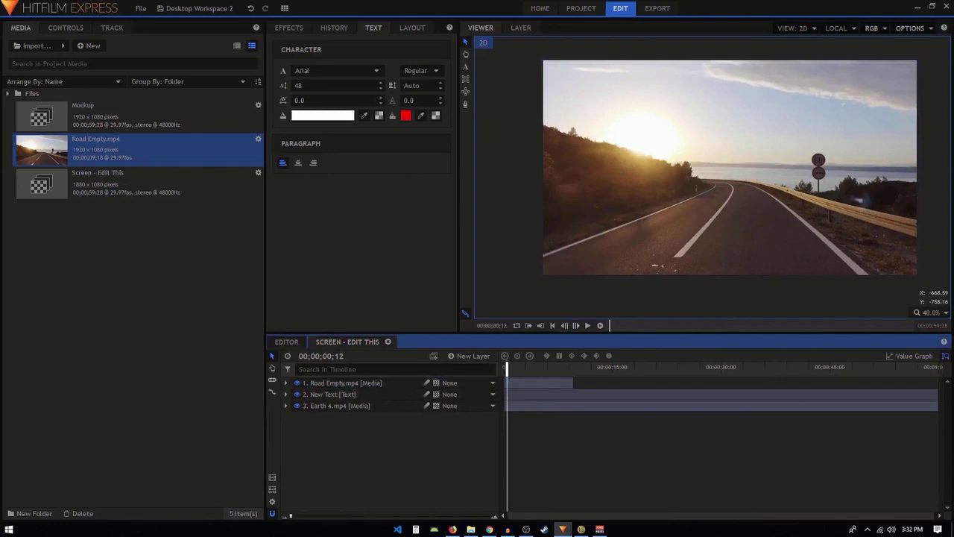
left_click(469, 356)
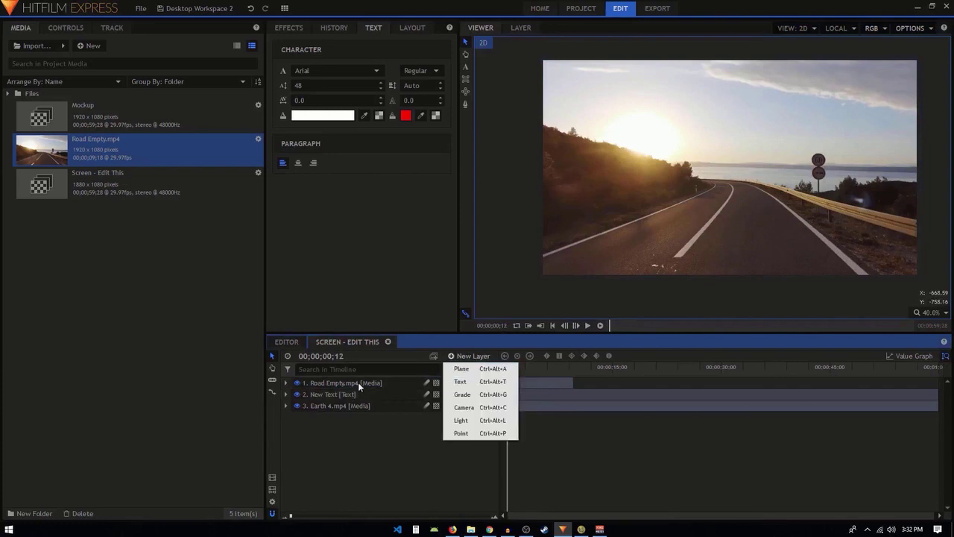
left_click(342, 395)
left_click(331, 440)
left_click_drag(329, 442, 358, 400)
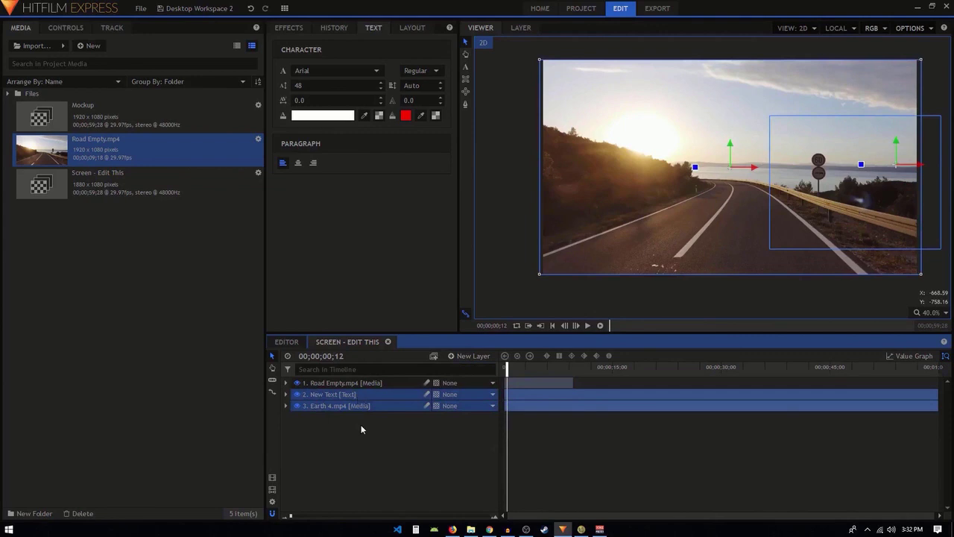
key("Delete")
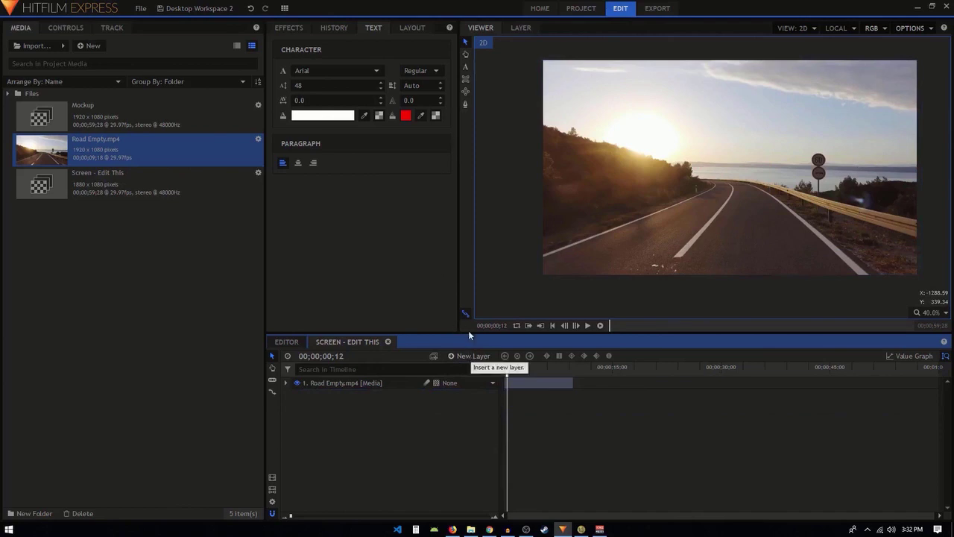
Step: Create a wide text box across the middle of the road footage with the text MY JOURNEY
left_click(467, 67)
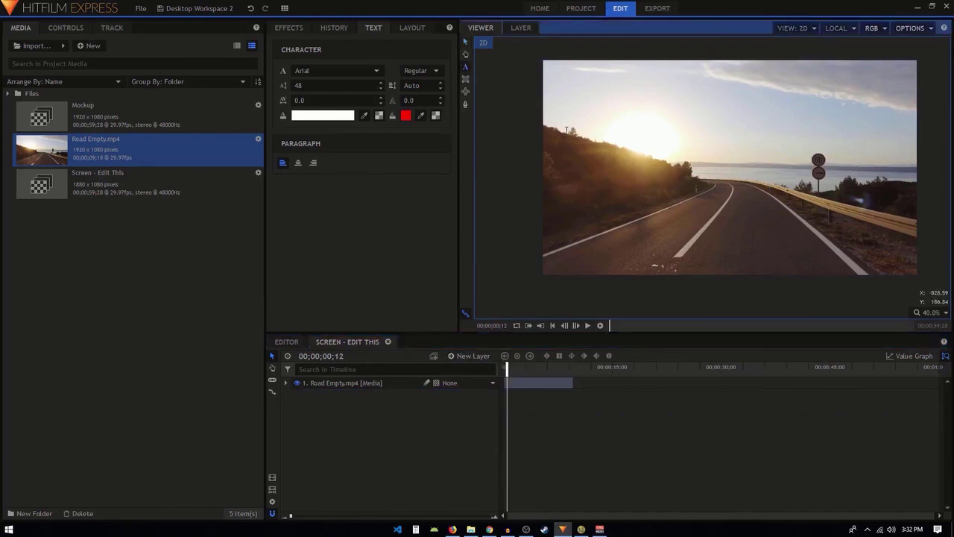
left_click_drag(547, 120, 914, 223)
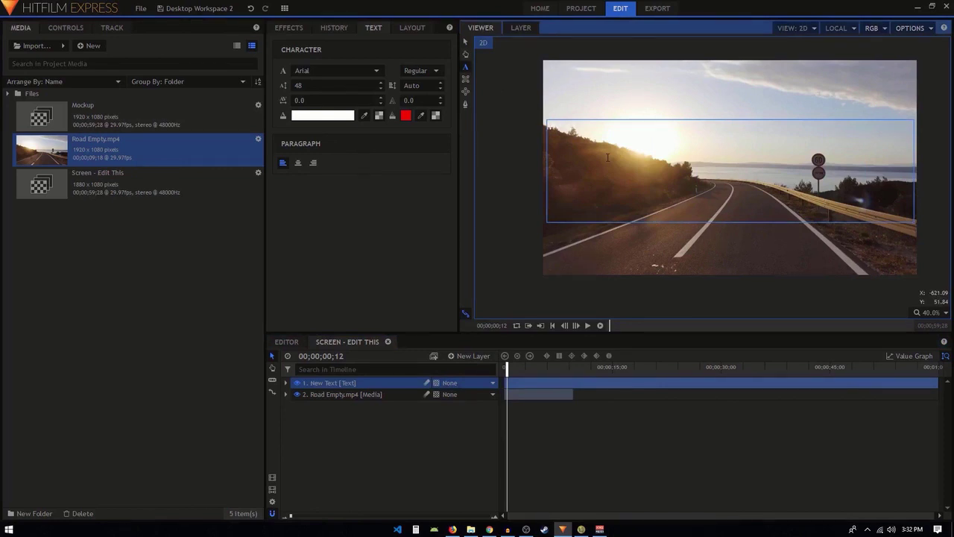
Step: Format the MY JOURNEY text as centred Arial Black at size 147
left_click_drag(608, 158, 549, 125)
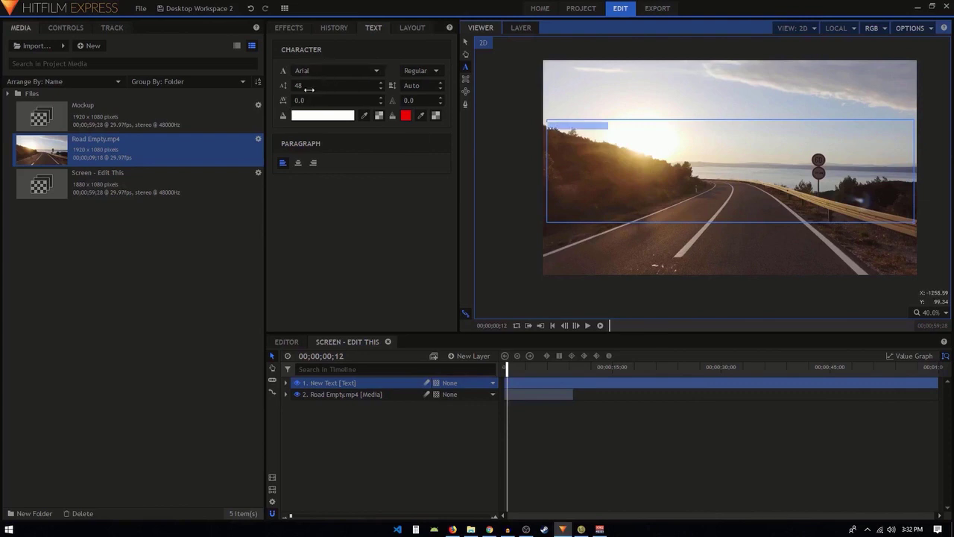
left_click_drag(302, 86, 295, 98)
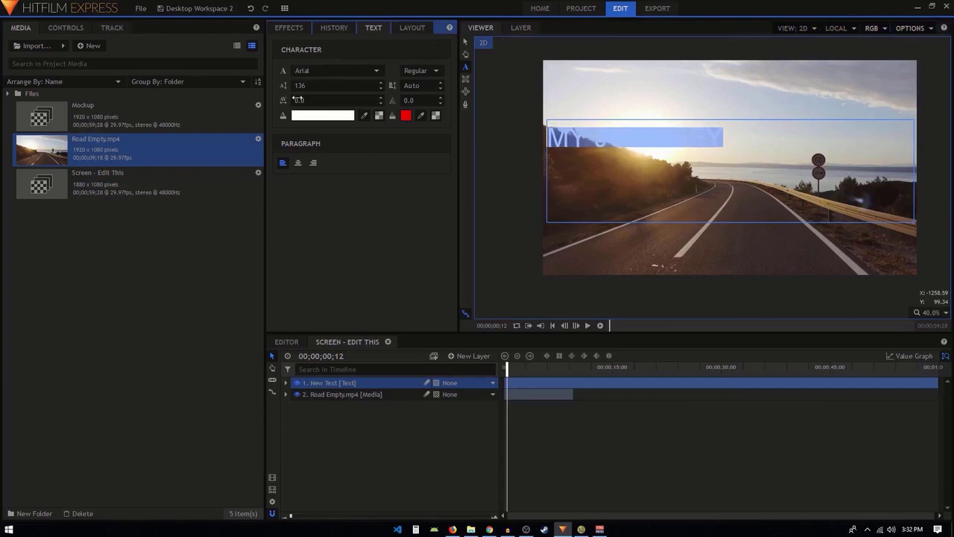
left_click(298, 165)
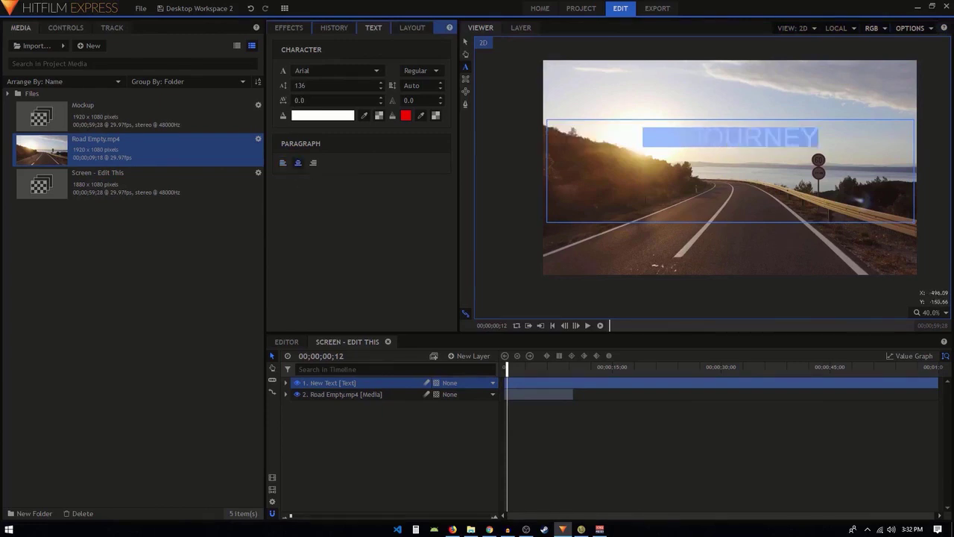
left_click(327, 72)
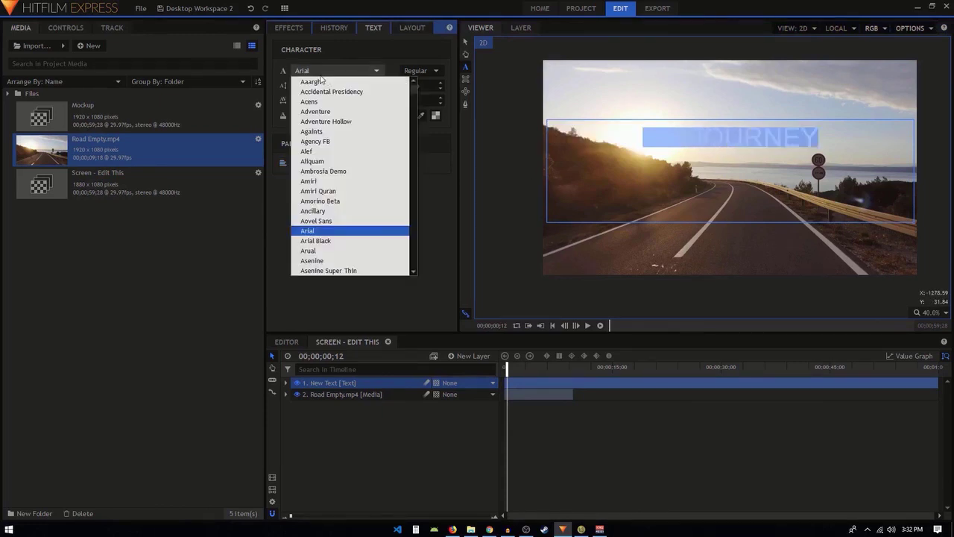
left_click(319, 241)
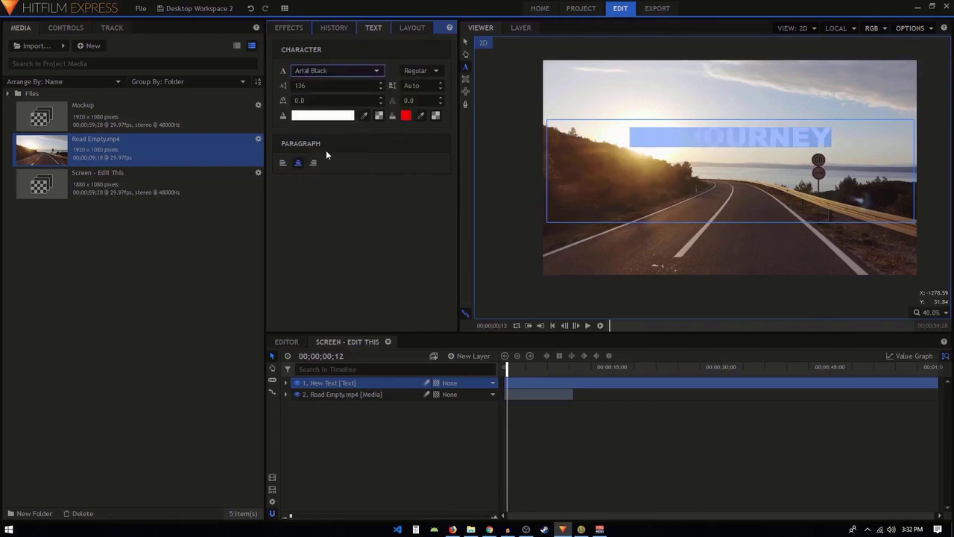
left_click_drag(301, 87, 310, 87)
Step: Try dark blue #00007f as the MY JOURNEY text colour and restore it to white
left_click(310, 118)
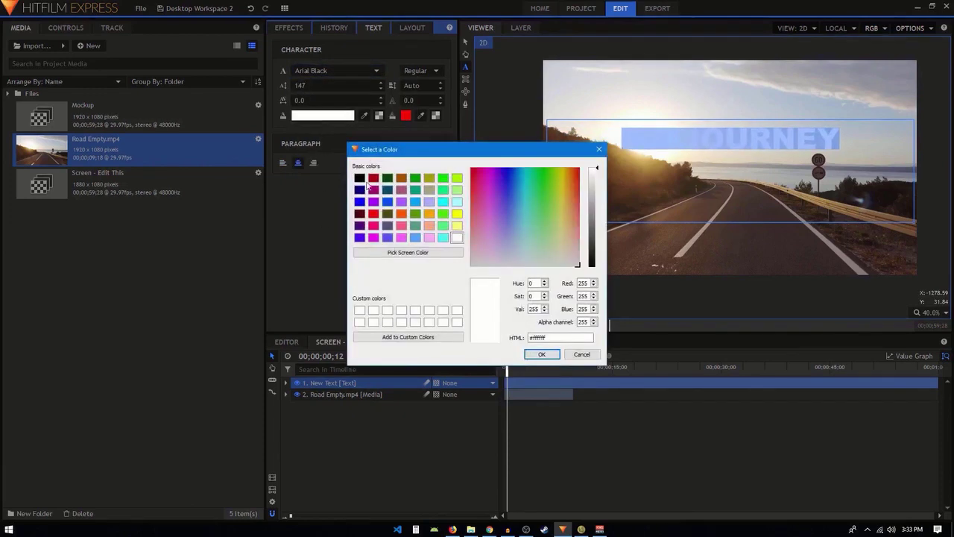
left_click(359, 189)
left_click(542, 355)
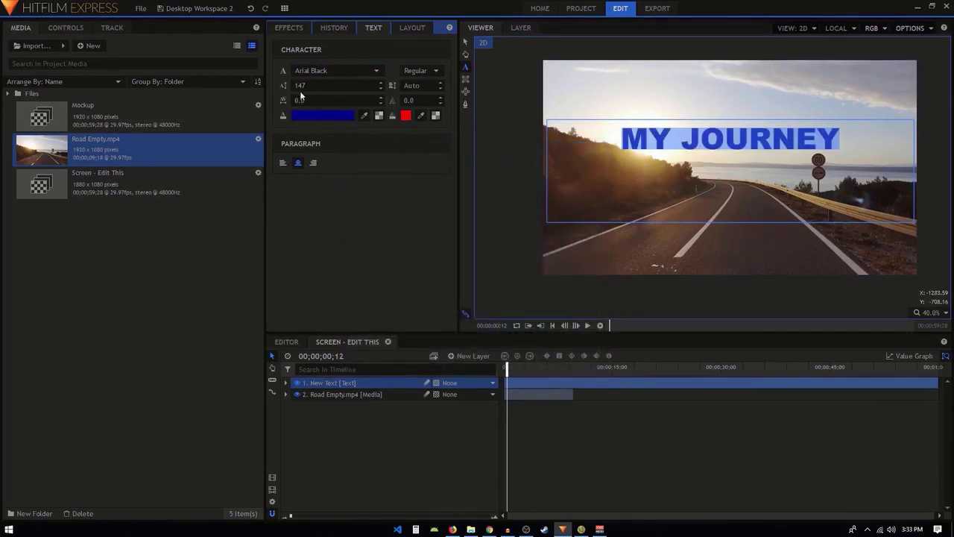
left_click(309, 117)
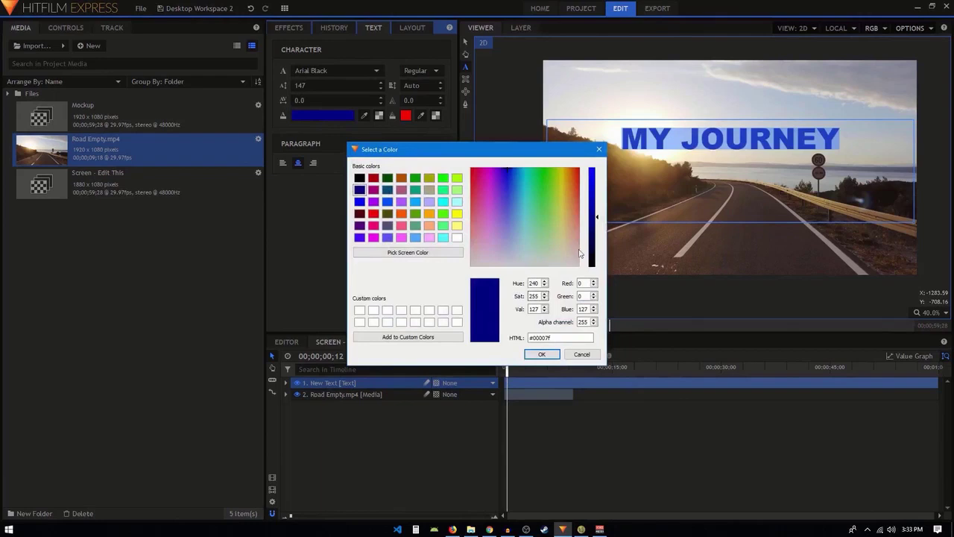
left_click(457, 238)
left_click(542, 354)
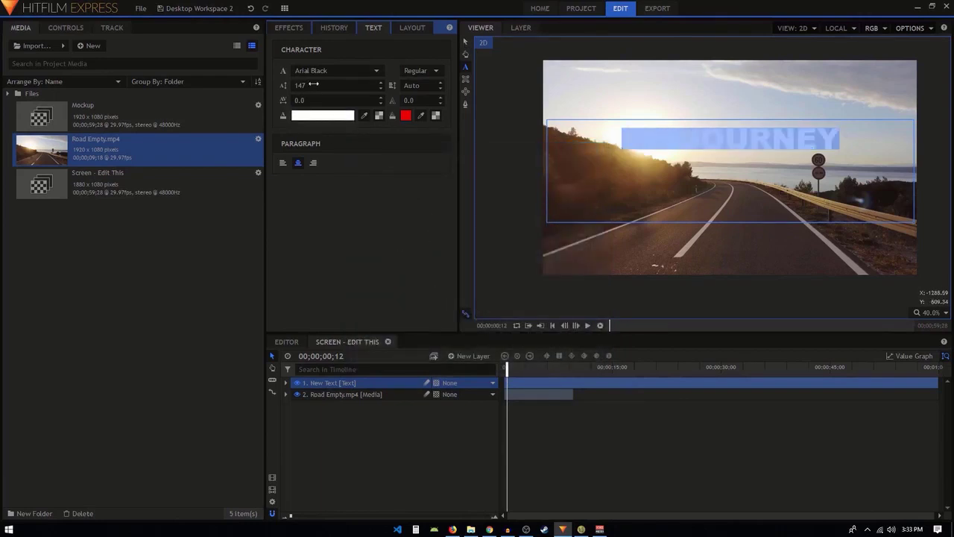
Step: Enlarge the MY JOURNEY text to size 166 and move it down to the middle of the frame
left_click_drag(336, 85, 465, 42)
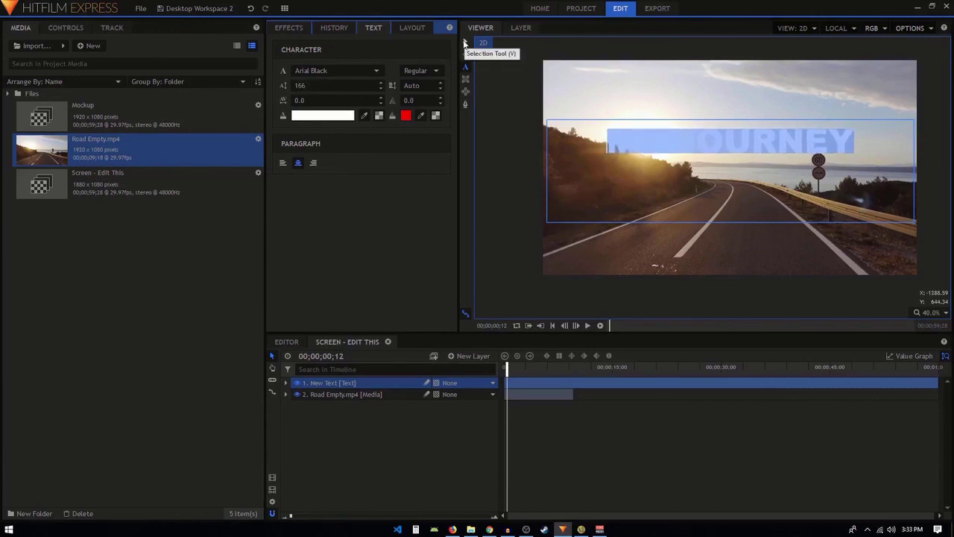
left_click(465, 43)
left_click_drag(732, 153, 731, 183)
left_click(373, 425)
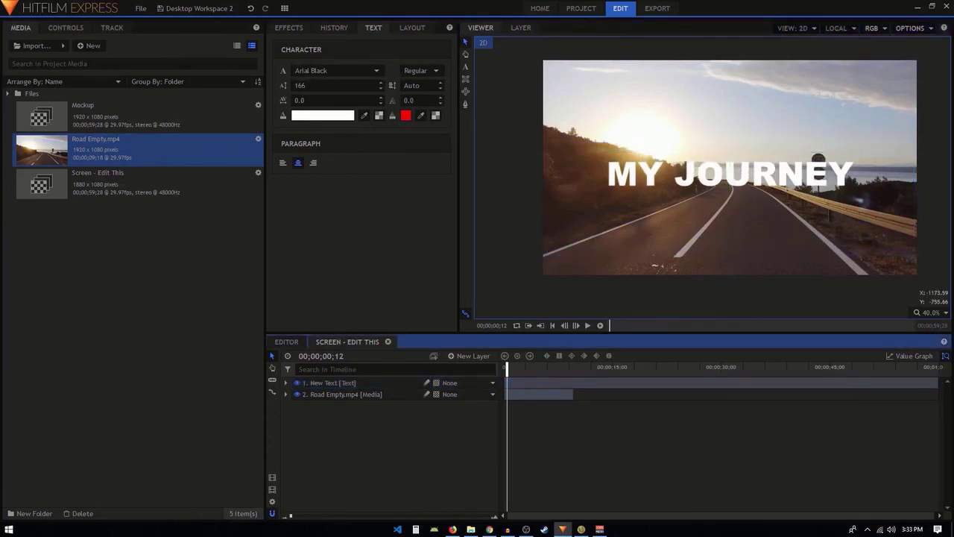
Step: Preview the new title on the monitor mockup in the main editor timeline, inspecting it up close and playing it
left_click(287, 343)
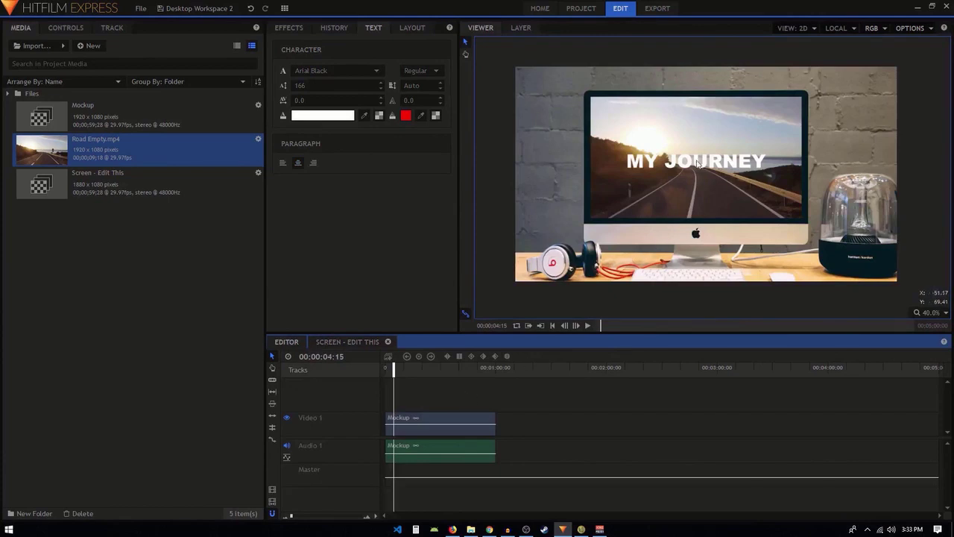
scroll(697, 164, "up", 2)
scroll(697, 164, "down", 2)
left_click(588, 325)
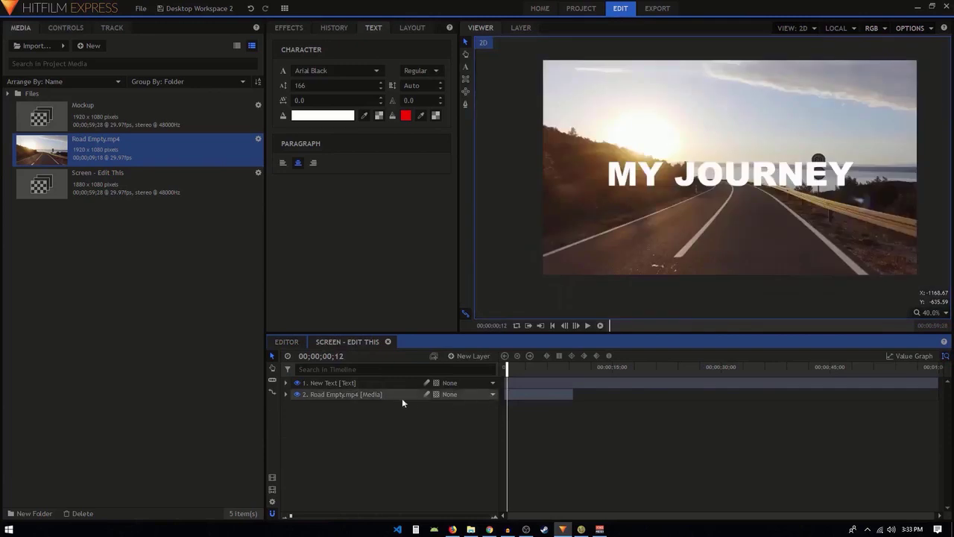
Step: Scrub the main editor timeline to 00:00:20:15 to check the mockup beyond the end of the road clip
left_click(372, 396)
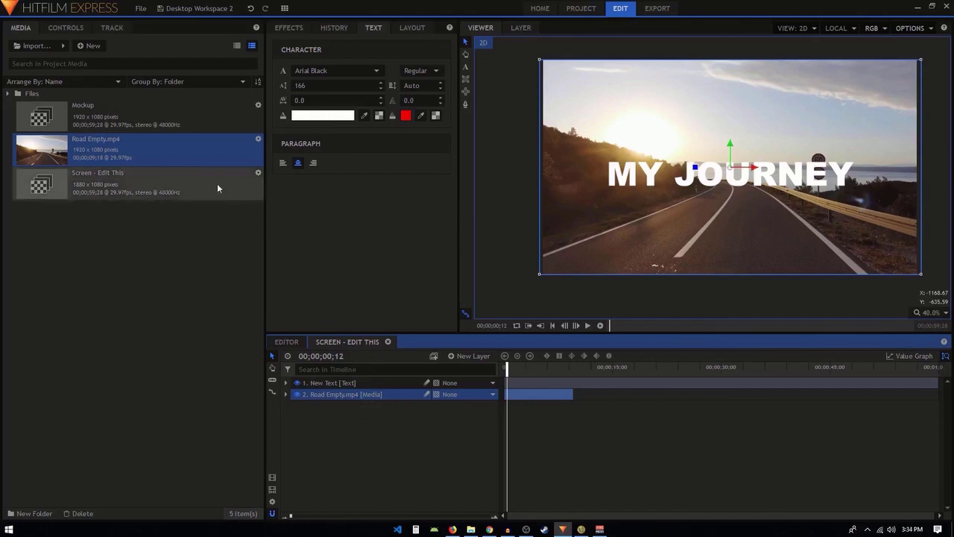
left_click(125, 123)
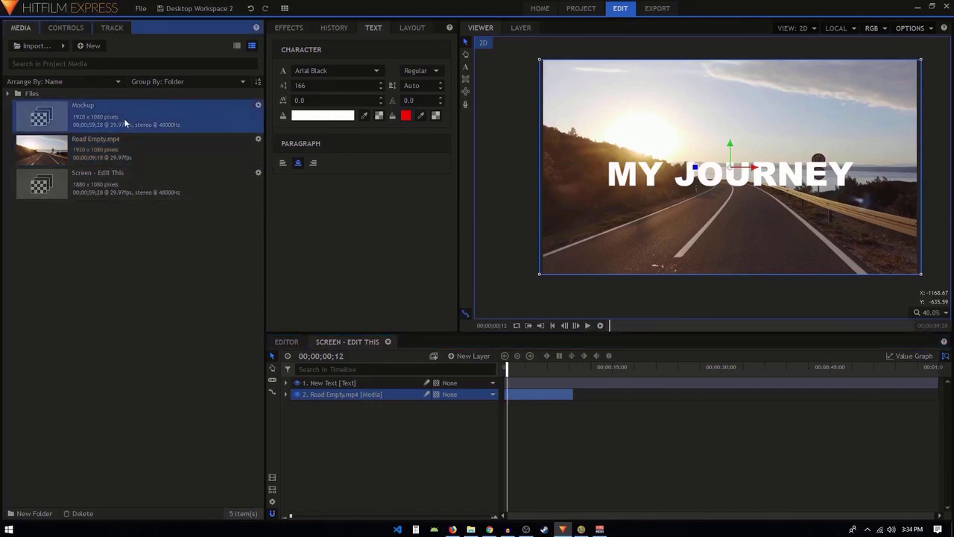
left_click(286, 342)
left_click_drag(408, 370, 424, 369)
Step: Try adding a second copy of the Mockup composite shot after the existing clip on the editor timeline, and delete it
scroll(290, 518, "up", 5)
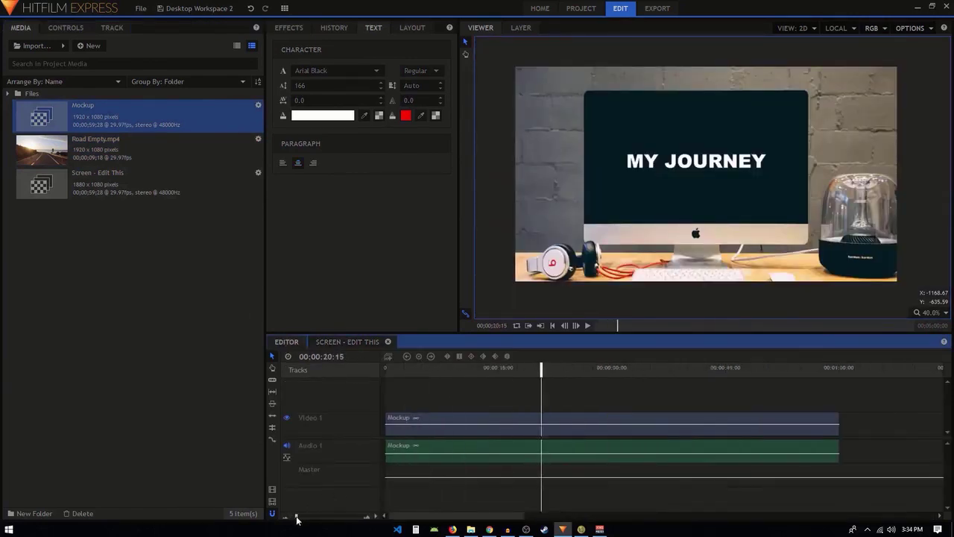
scroll(293, 518, "down", 3)
scroll(293, 518, "up", 1)
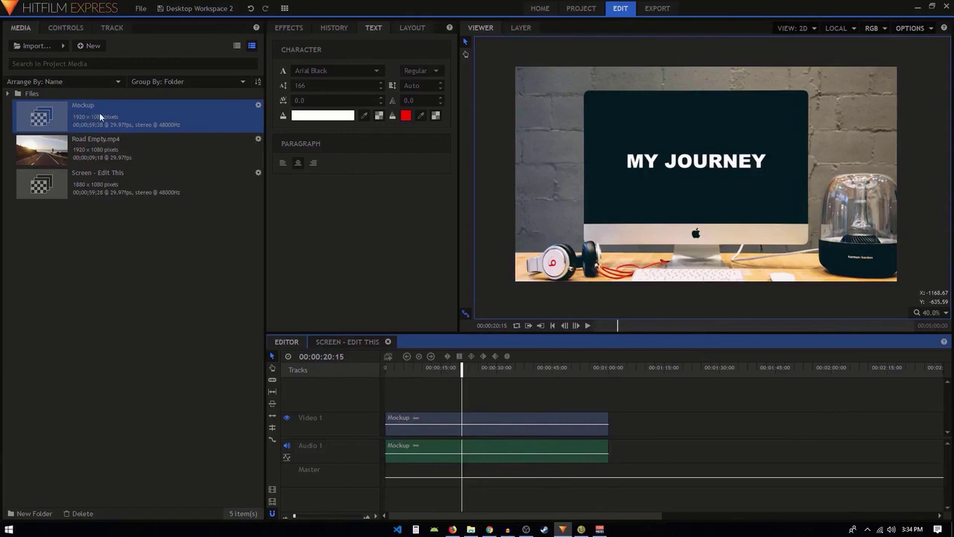
left_click_drag(103, 121, 643, 450)
key("Delete")
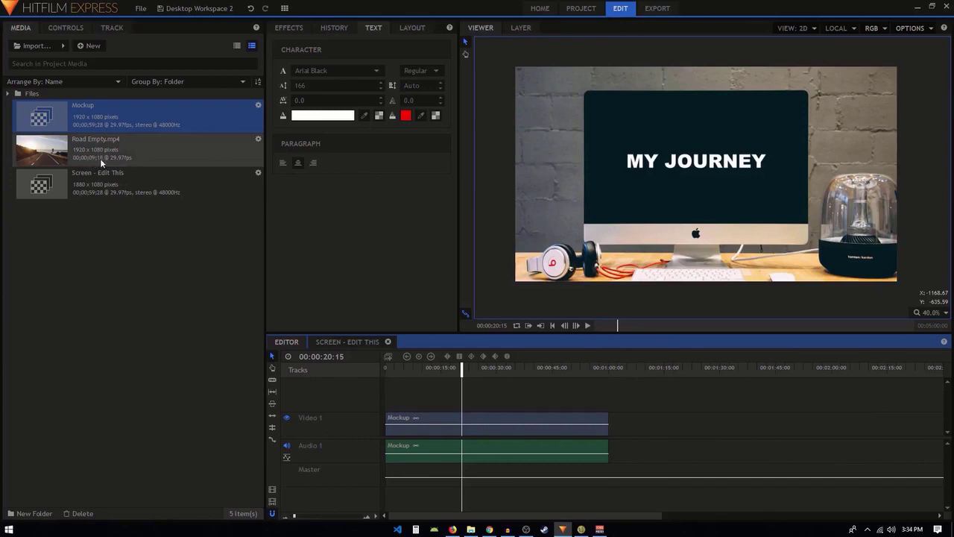
Step: Set the Mockup composite shot's duration to 00;00;09;18 to match the Road Empty.mp4 clip
left_click(259, 107)
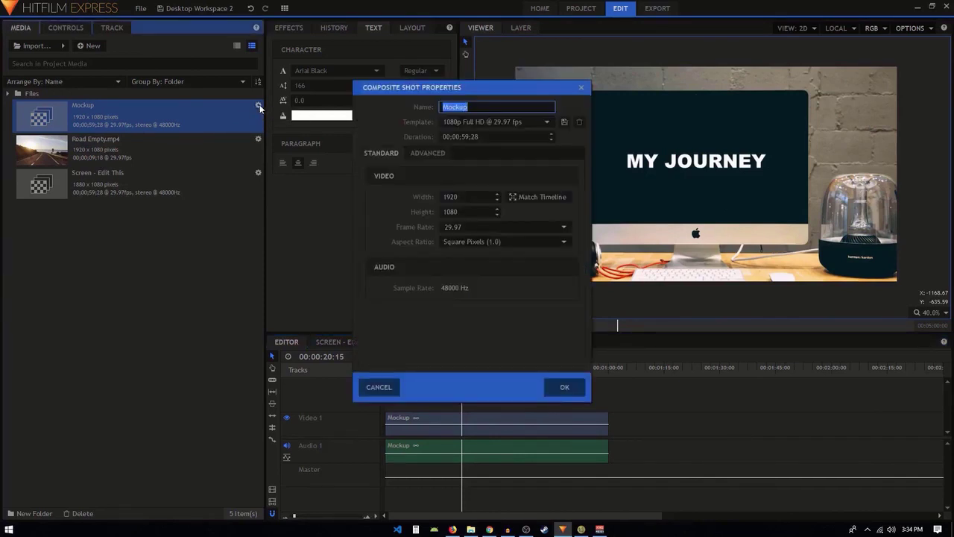
left_click(464, 136)
left_click(463, 137)
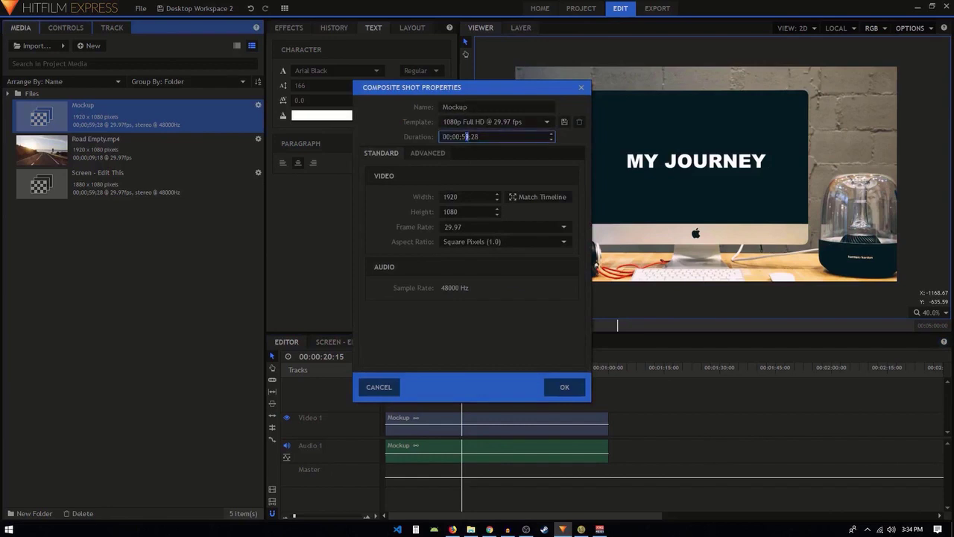
type("09;1")
left_click(563, 389)
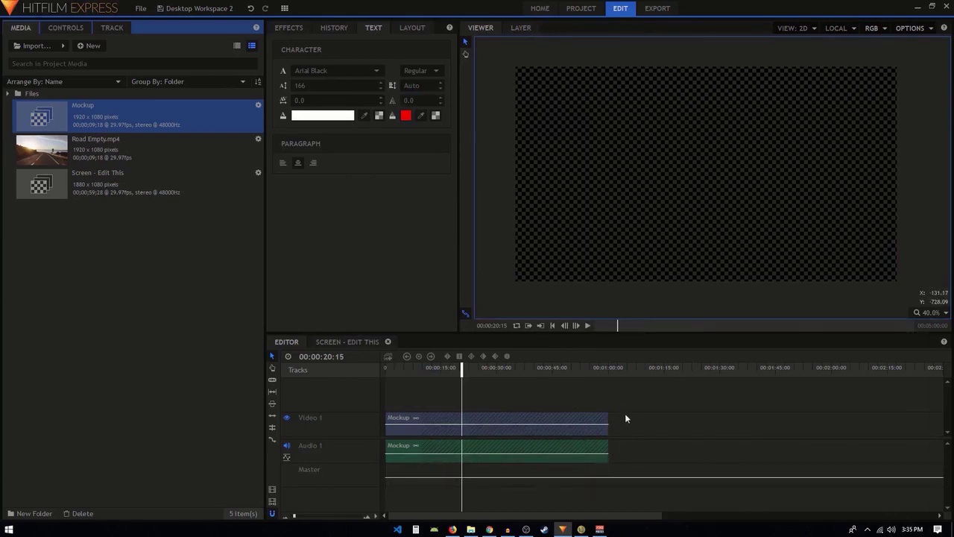
Step: Delete the old Mockup clip from the editor timeline and place the shortened Mockup composite shot at the timeline's start
left_click_drag(628, 399, 562, 422)
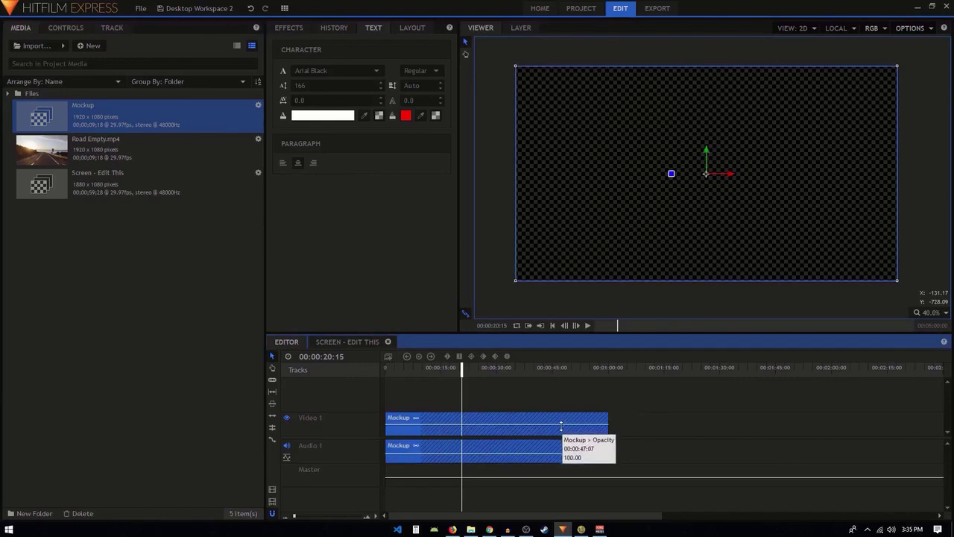
right_click(478, 423)
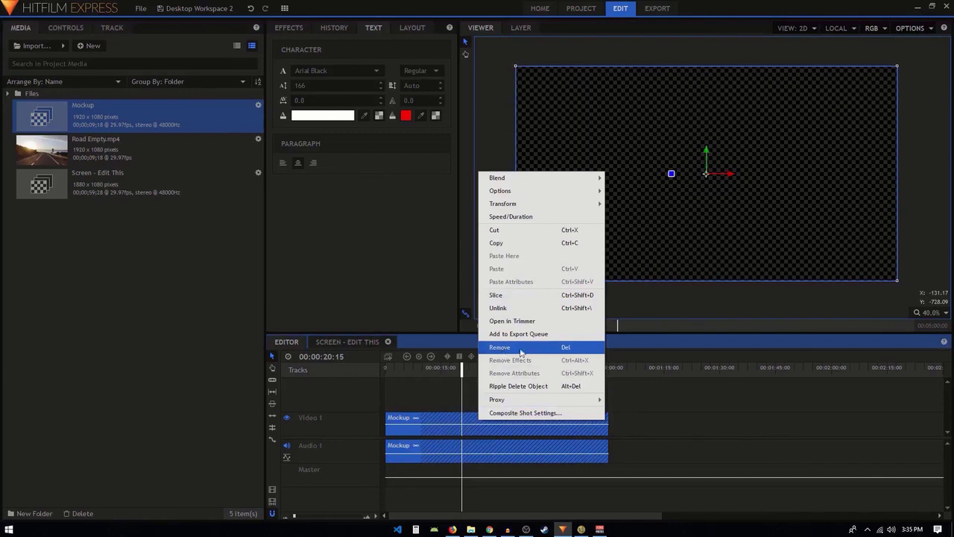
left_click(448, 412)
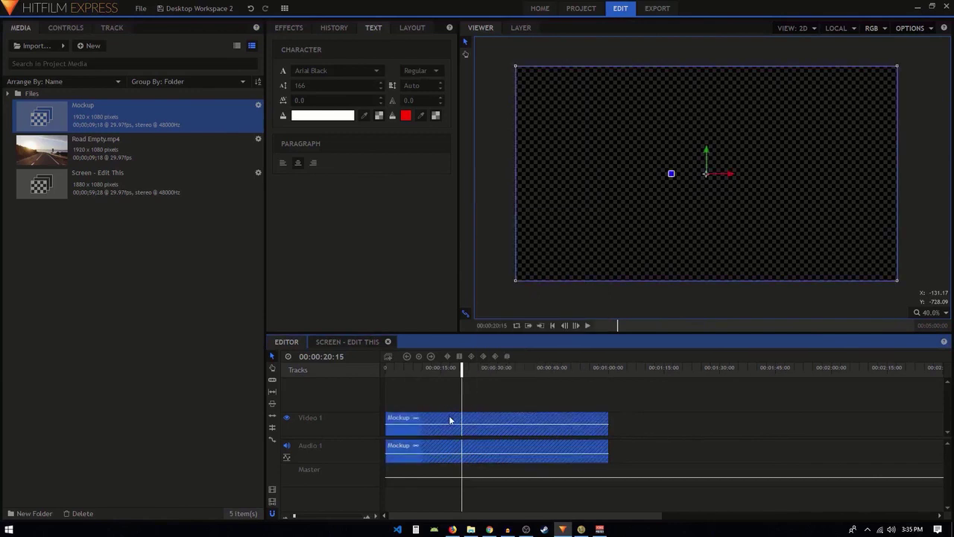
key("Delete")
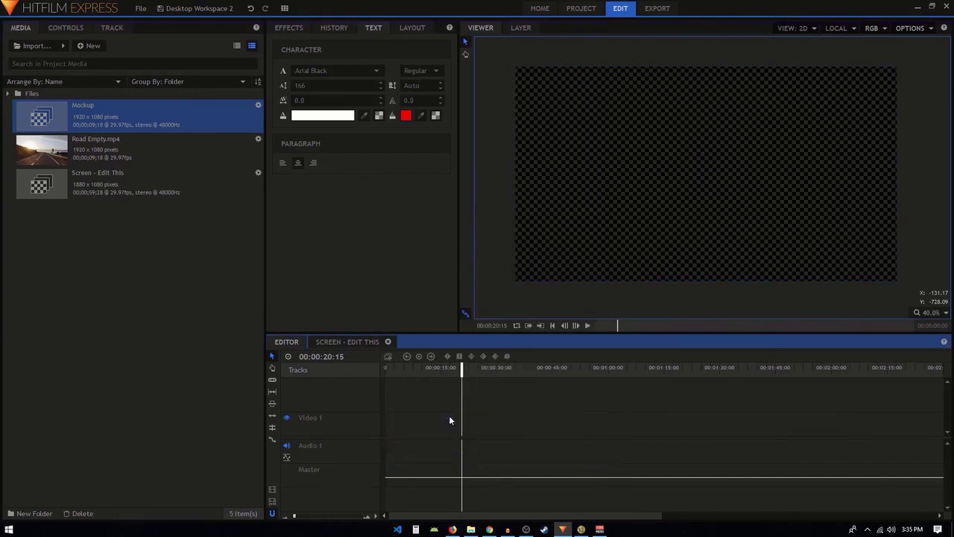
left_click(99, 116)
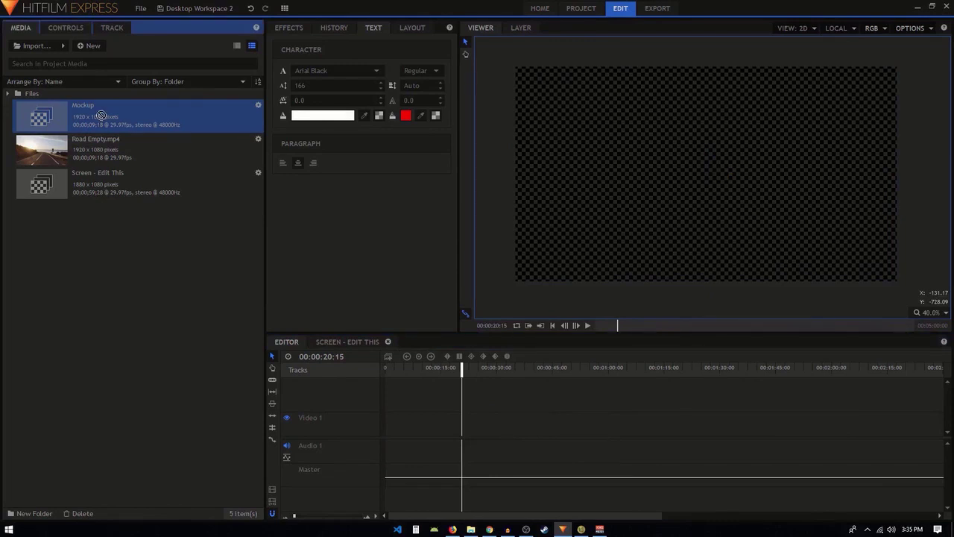
left_click_drag(77, 117, 386, 436)
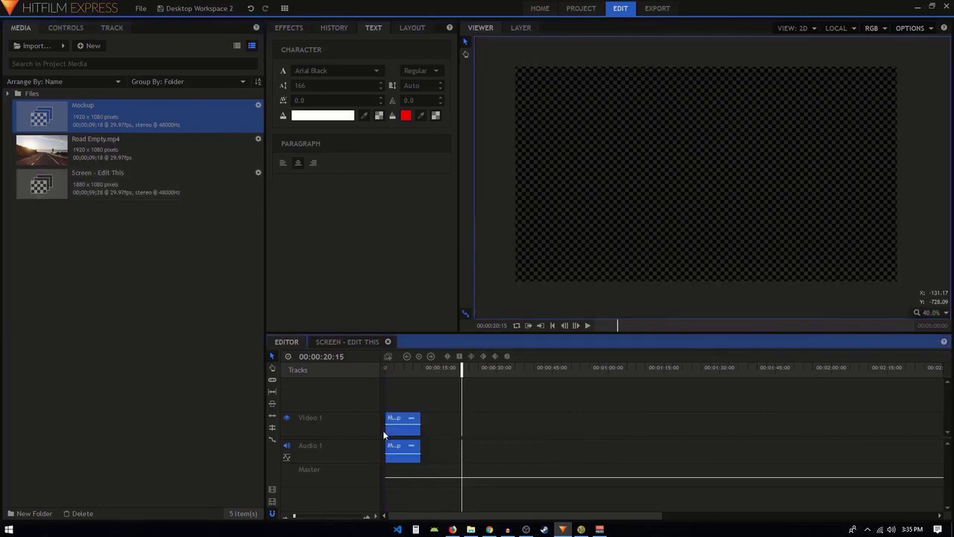
Step: Play the shortened mockup from the start through to its end and inspect the monitor screen up close
left_click(552, 326)
left_click(587, 325)
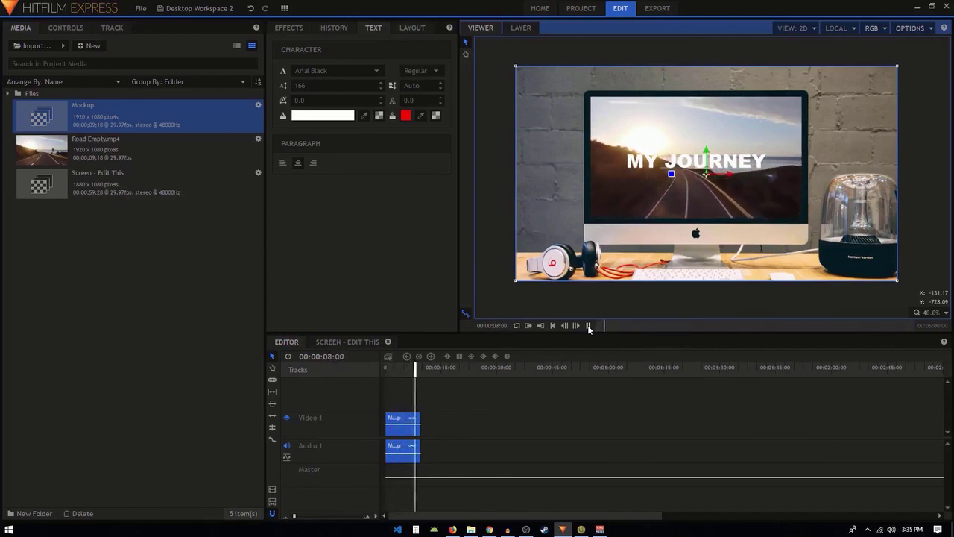
left_click(588, 326)
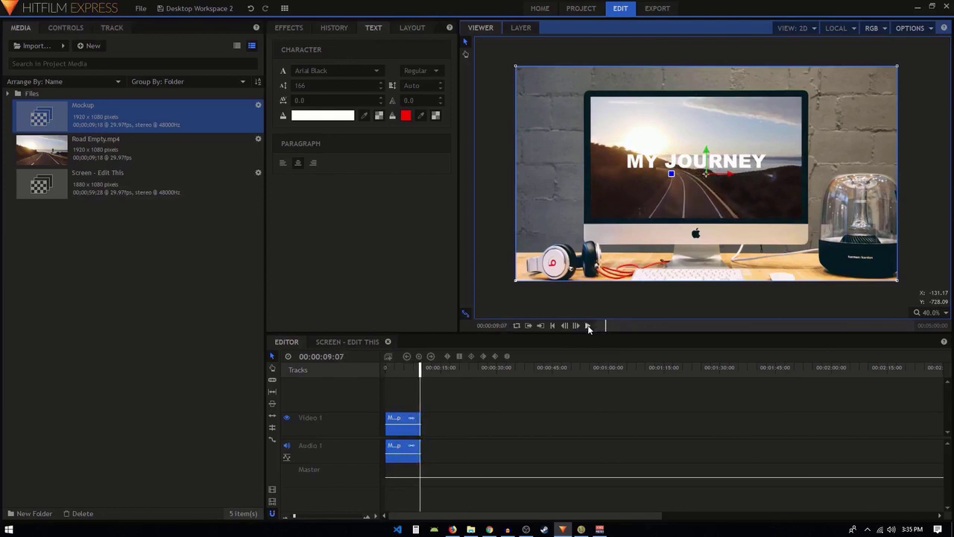
scroll(705, 164, "up", 2)
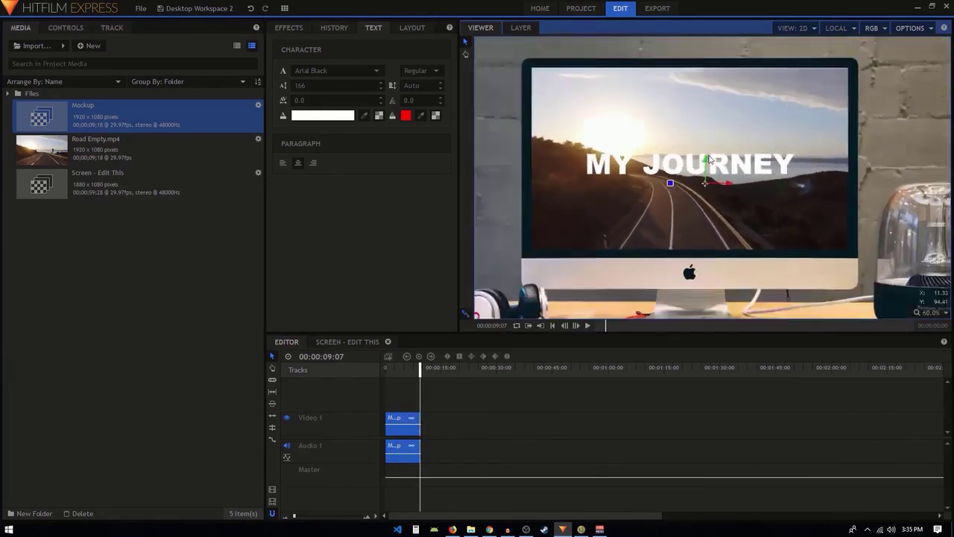
Step: Import the abstract-technology PNG image from the Pictures library and add it above the text layer in the Screen - Edit This composite shot
left_click(348, 342)
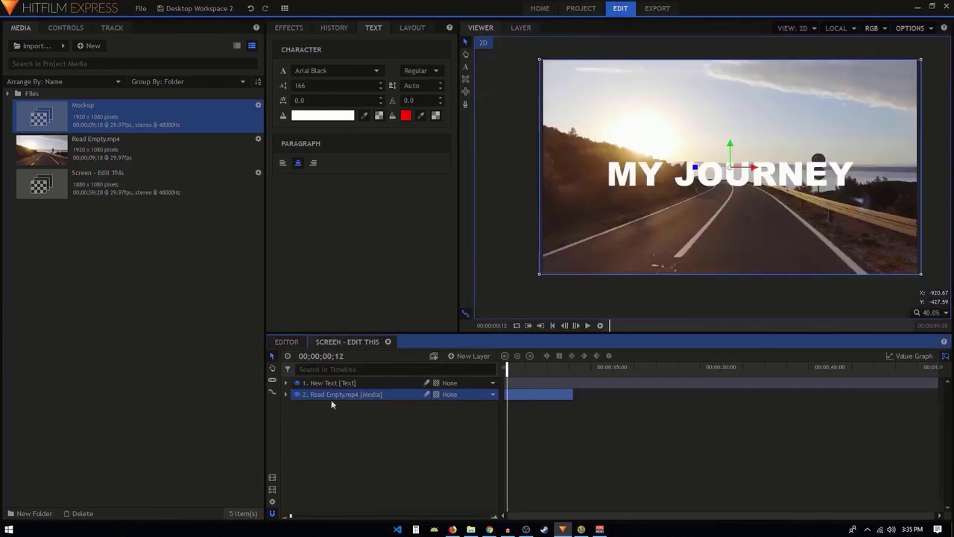
left_click(30, 46)
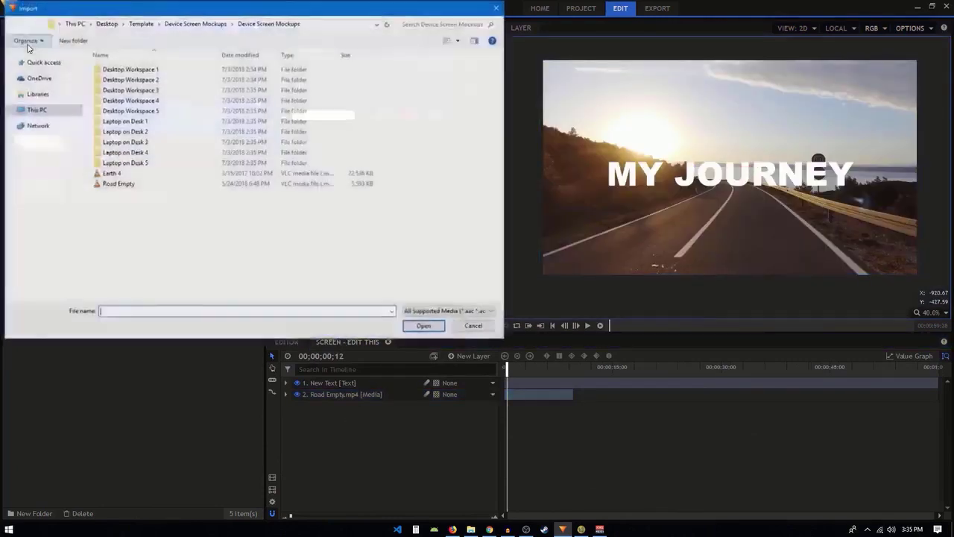
left_click(37, 110)
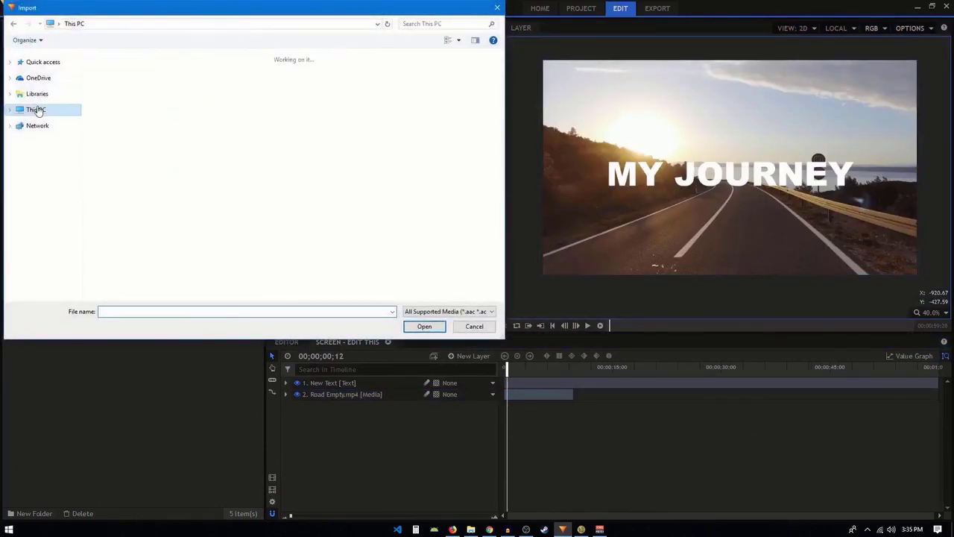
left_click(59, 94)
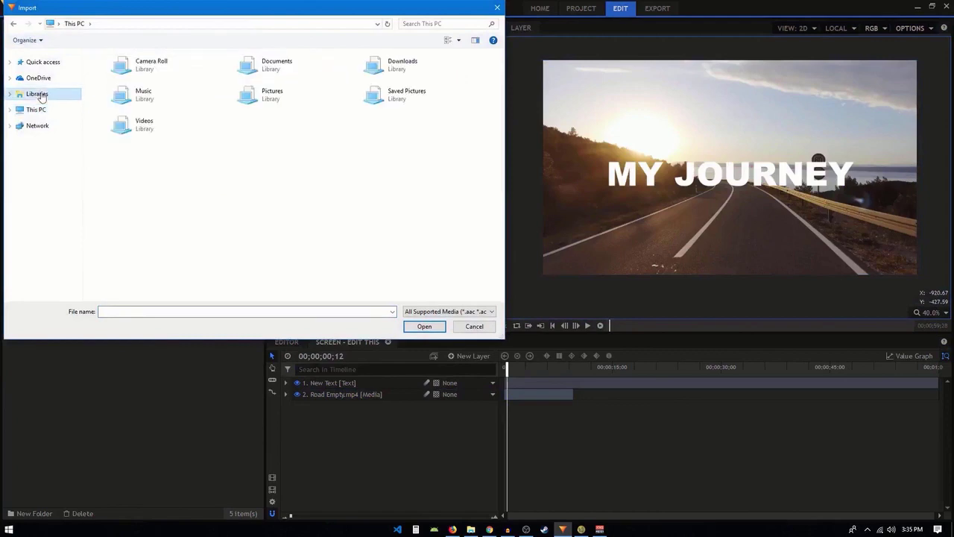
double_click(269, 105)
double_click(117, 155)
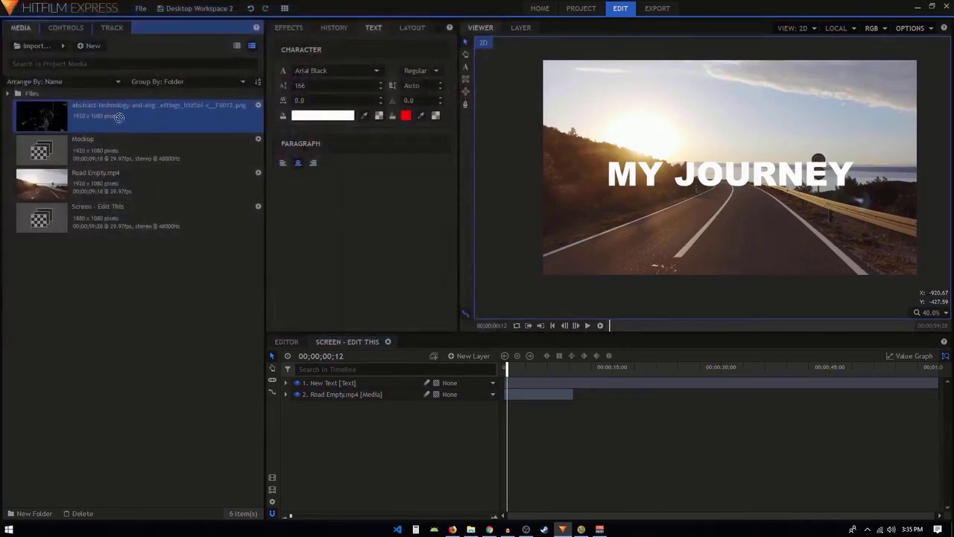
left_click_drag(118, 117, 320, 383)
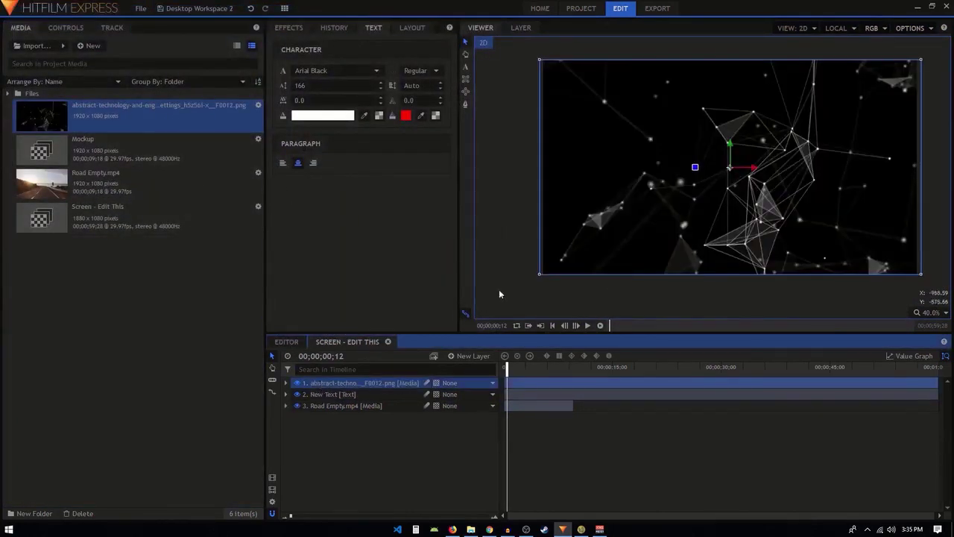
Step: Preview the abstract image on the monitor mockup in the main editor timeline, scrubbing to 00:00:03:11
left_click(287, 342)
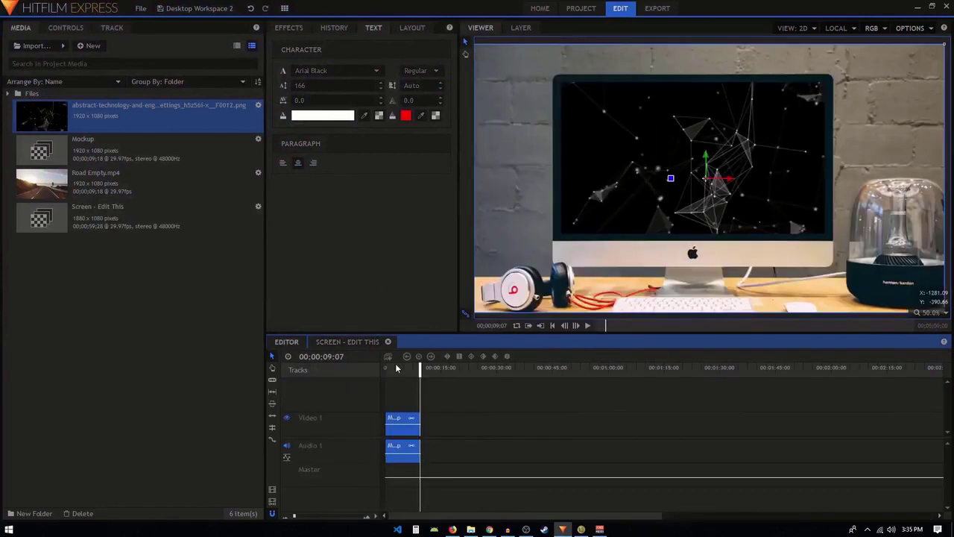
left_click(393, 368)
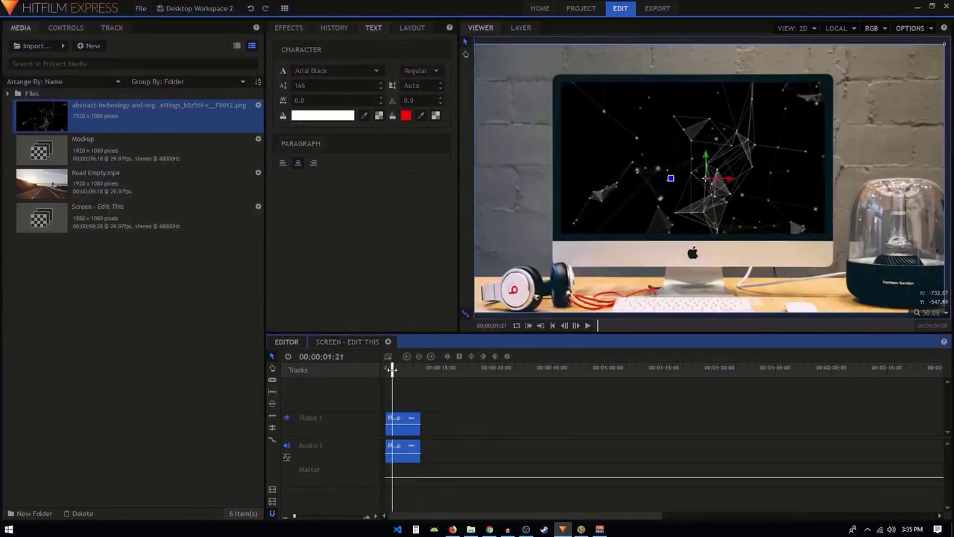
left_click_drag(392, 368, 398, 369)
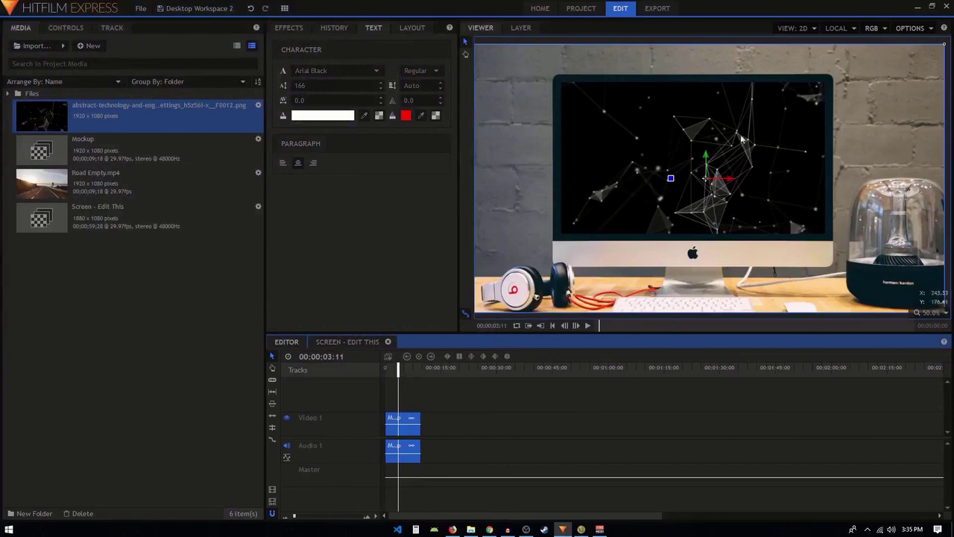
scroll(742, 139, "down", 2)
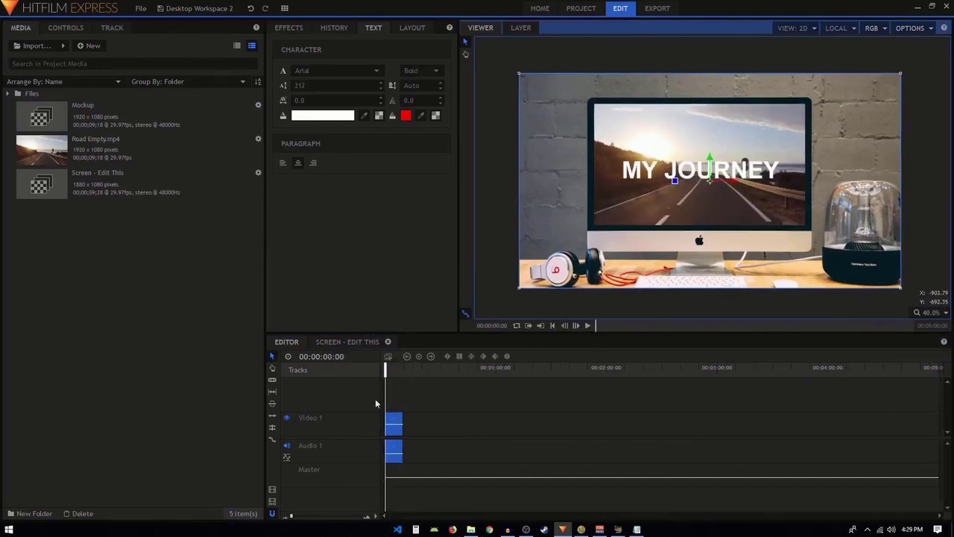
Step: Add the editor timeline's contents to the export queue with the YouTube 1080p HD preset
left_click(273, 490)
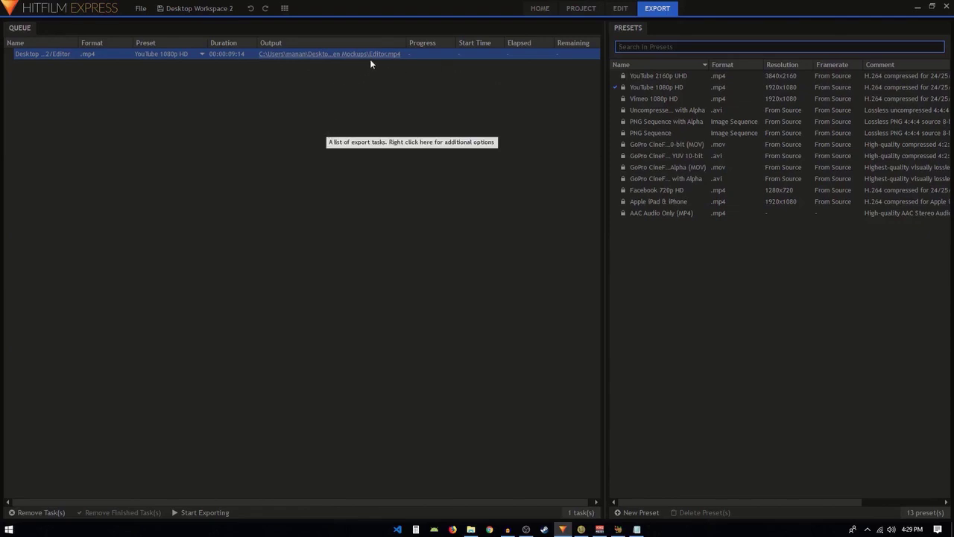
left_click(164, 54)
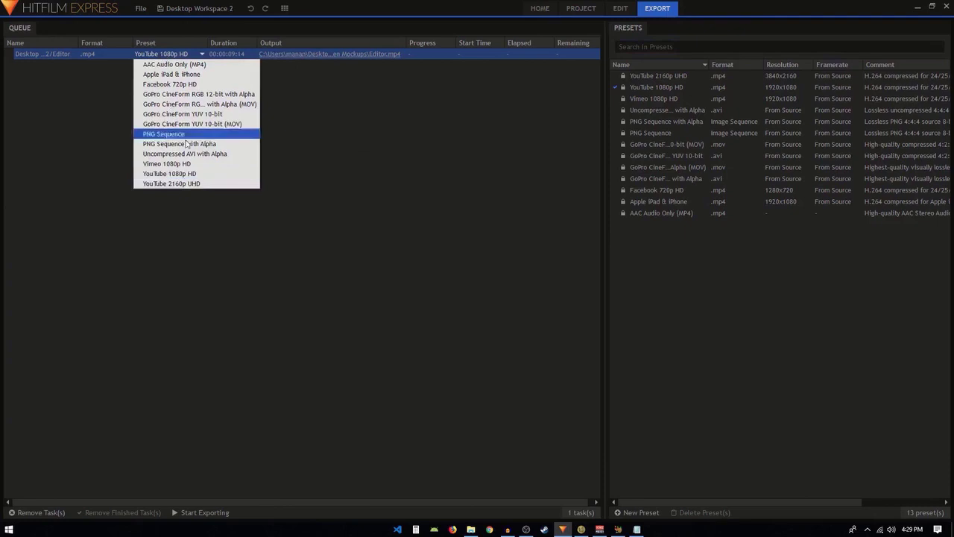
left_click(182, 178)
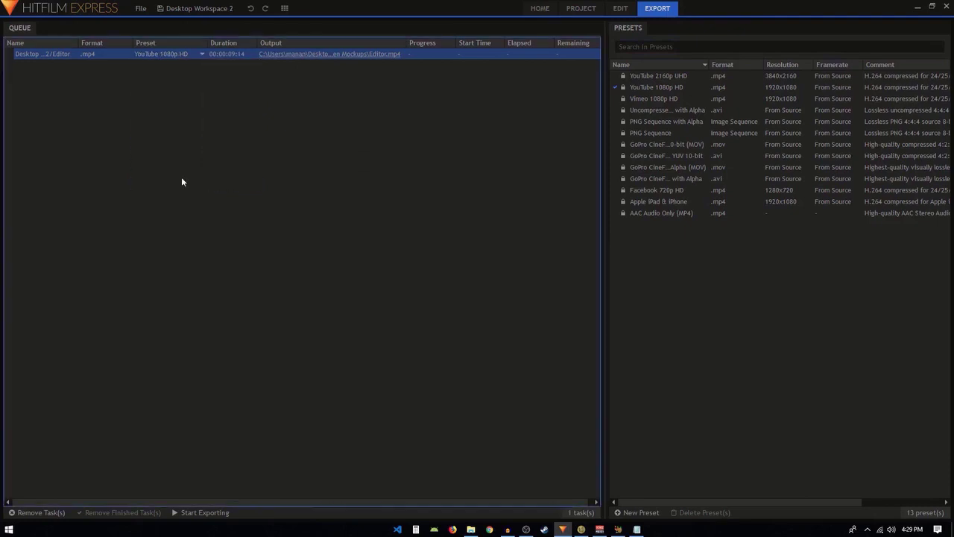
Step: Set the export's output file to an MP4 named Final Output in the Device Screen Mockups folder and start exporting
left_click(366, 55)
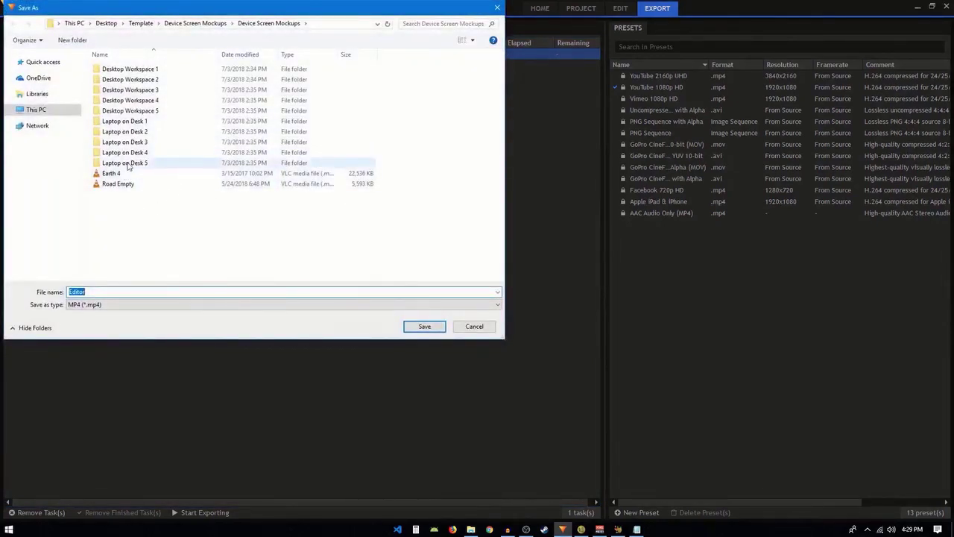
left_click_drag(141, 12, 153, 26)
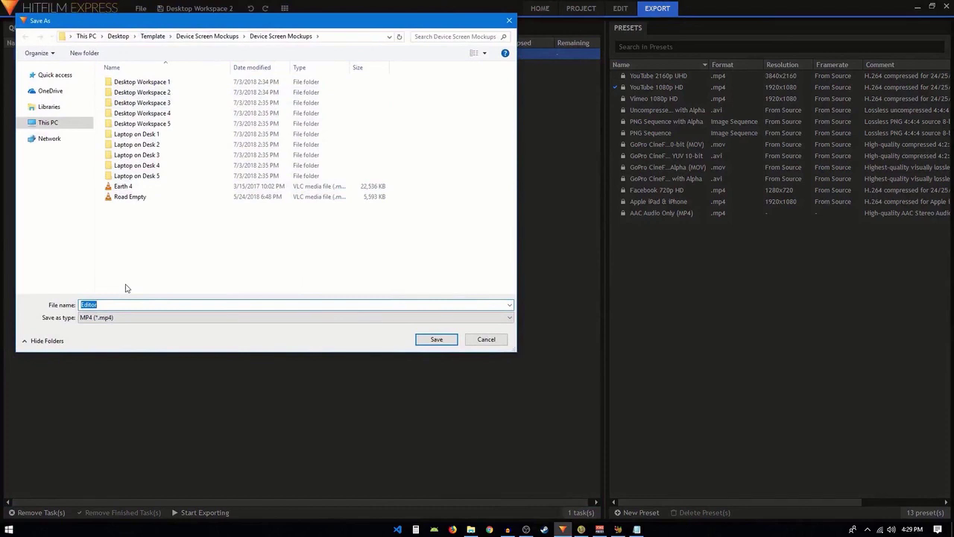
type("Final Output")
left_click(428, 341)
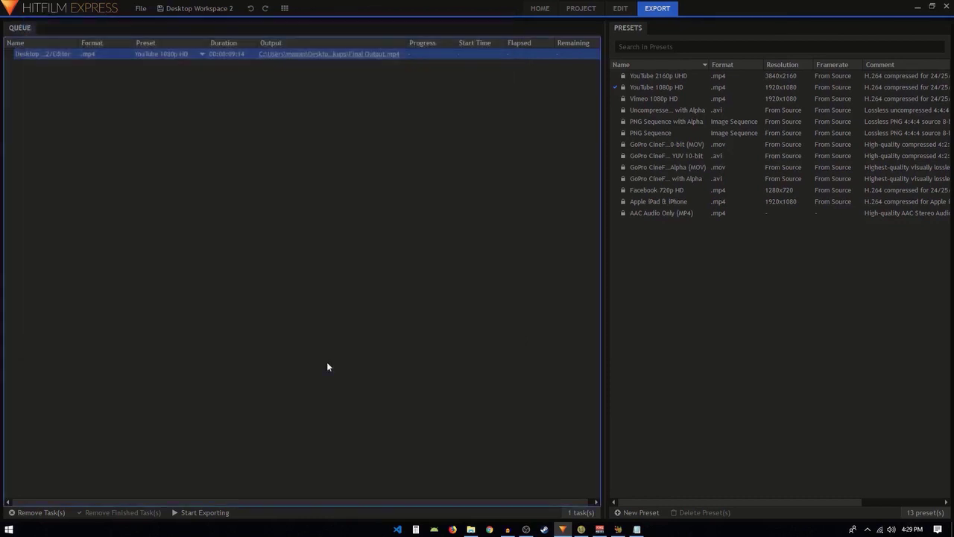
left_click(193, 515)
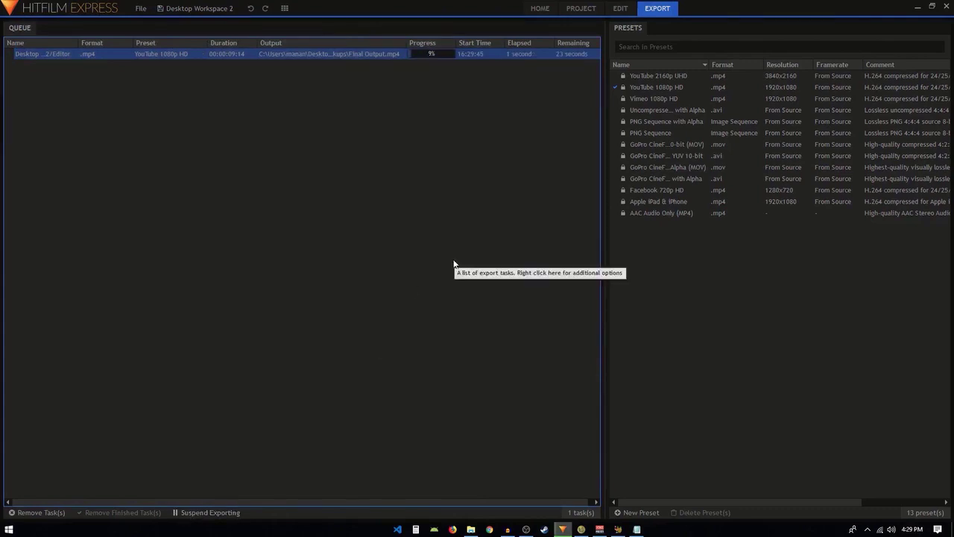